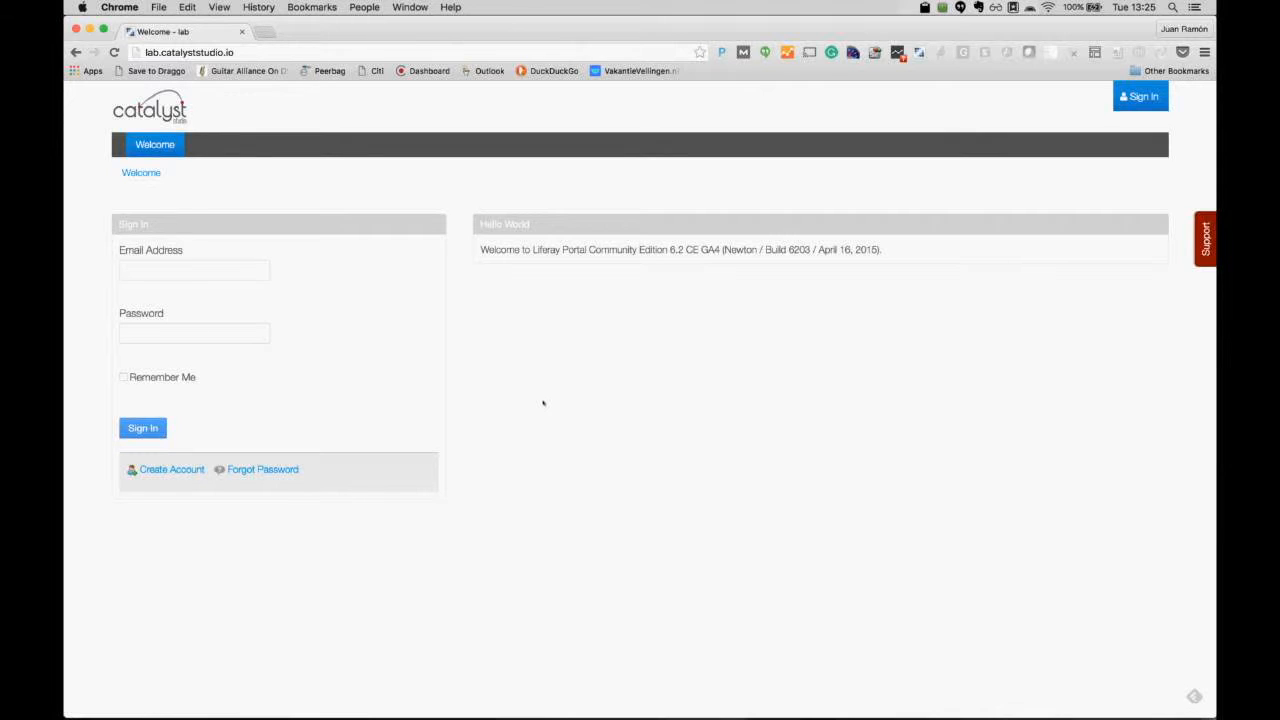
# Step: Sign in to the lab portal with the administrator's e-mail and password, then open the Admin menu
pyautogui.click(202, 274)
pyautogui.press('Tab')
pyautogui.write('•••••••••')
pyautogui.press('Return')
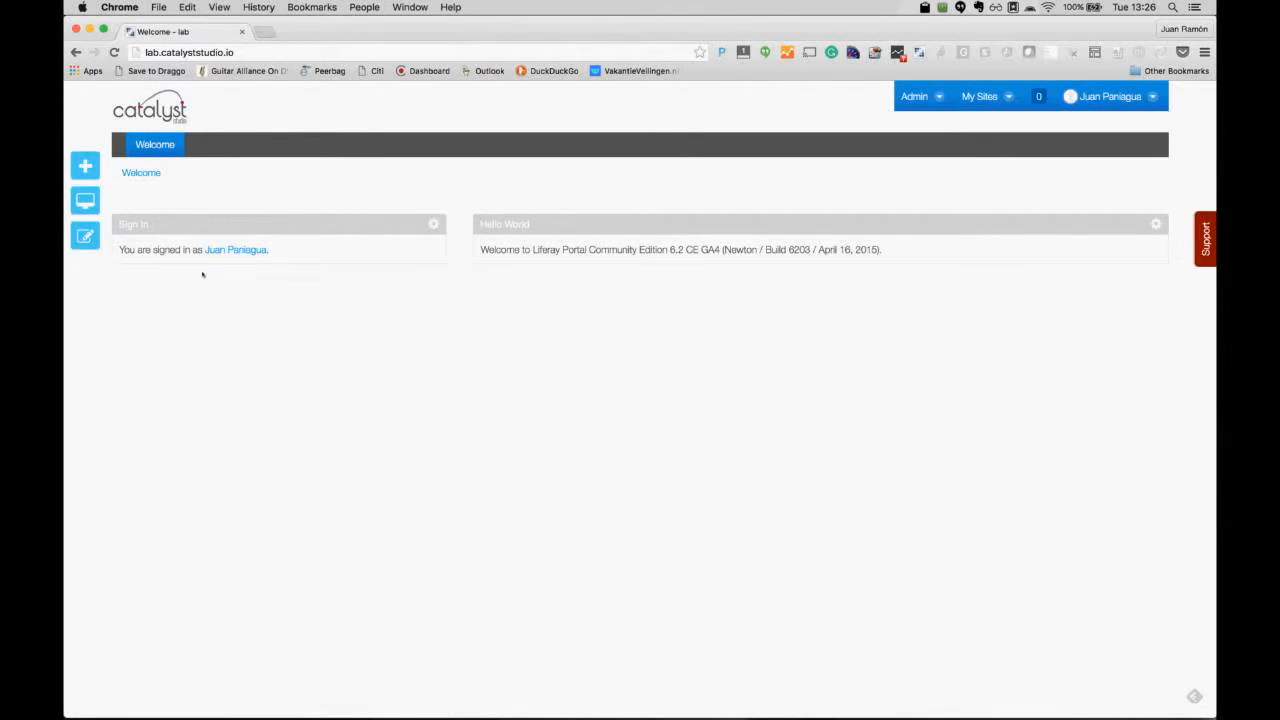
pyautogui.click(939, 95)
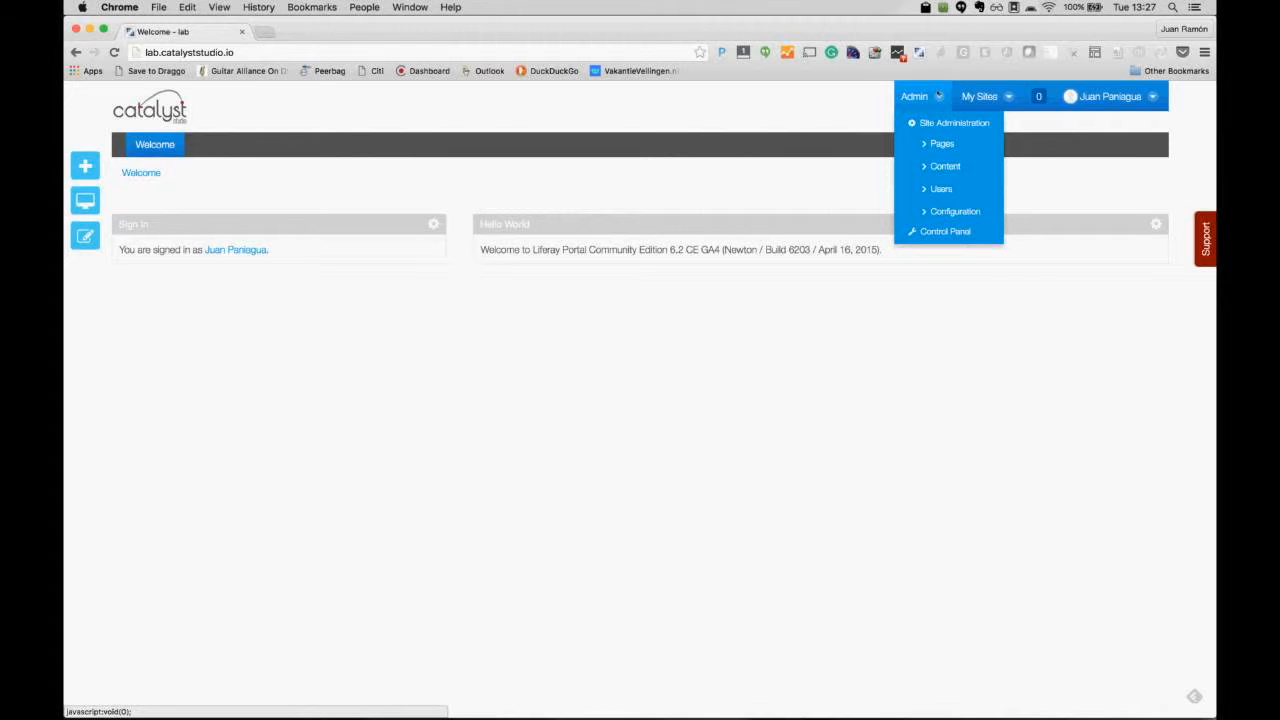
# Step: Go to Control Panel > Sites and choose Add > Blank Site
pyautogui.click(946, 233)
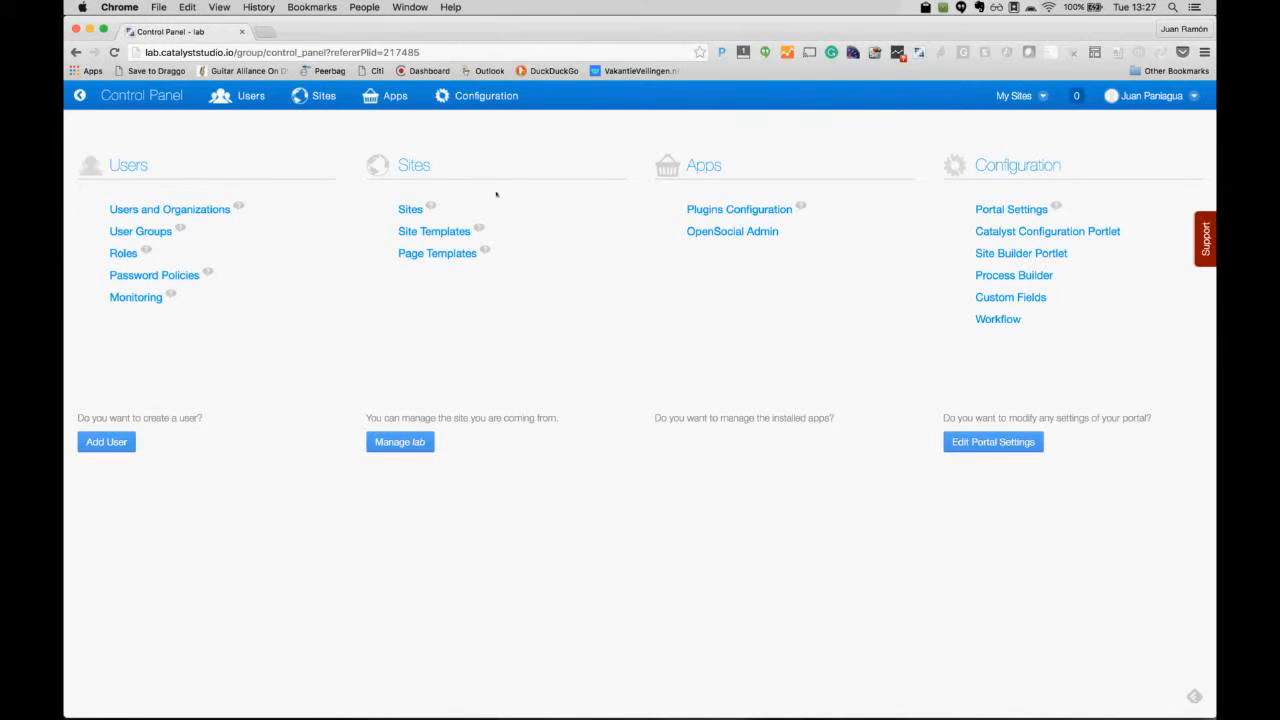
pyautogui.click(410, 209)
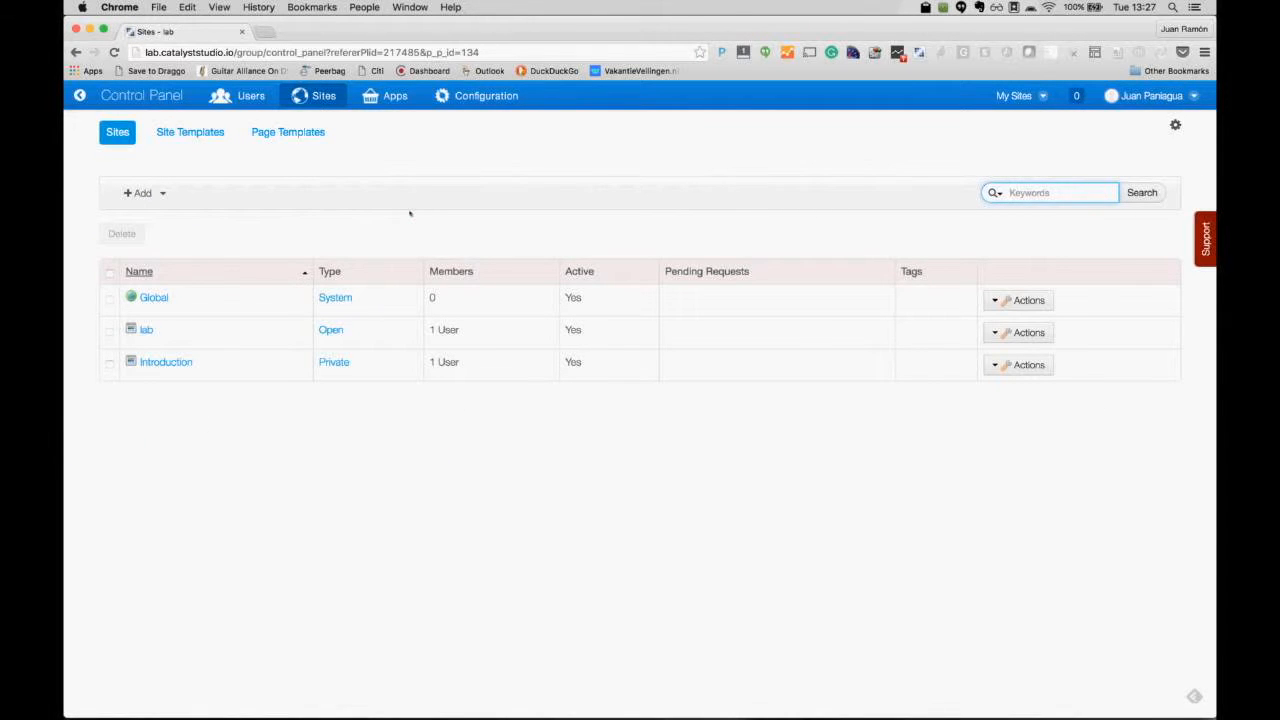
pyautogui.click(158, 192)
pyautogui.click(150, 223)
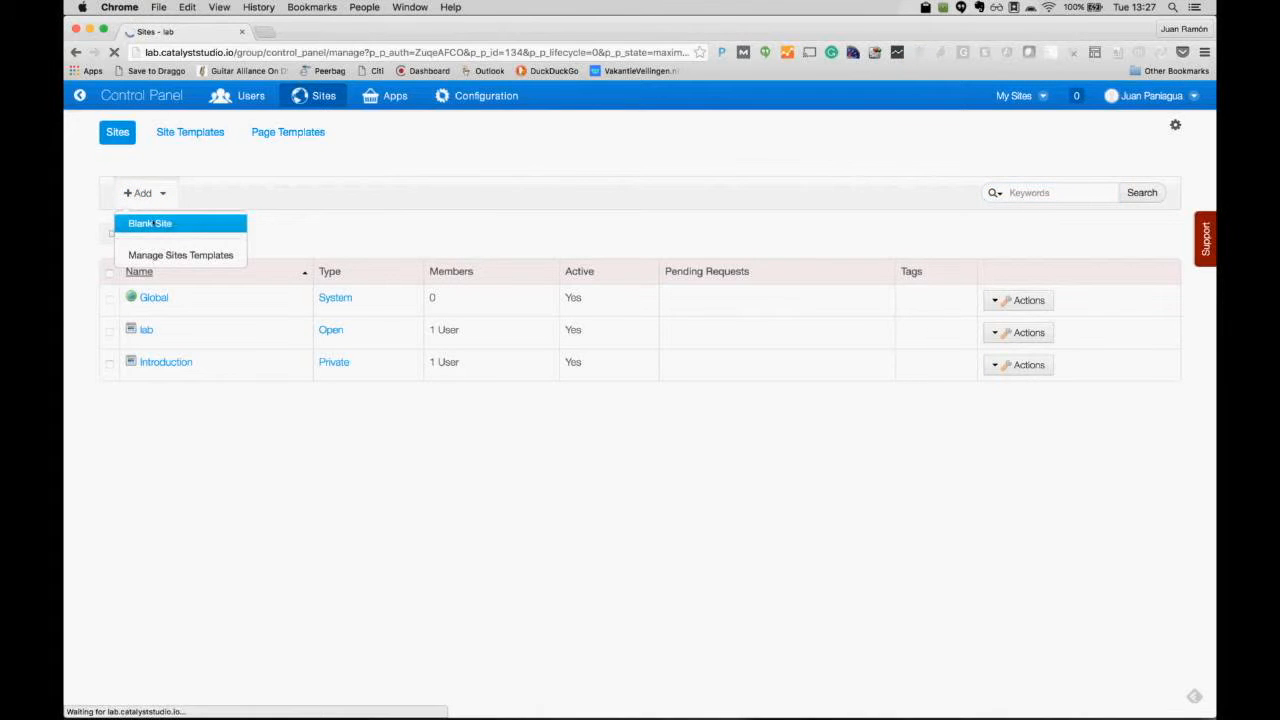
# Step: Name the site 'Project Management', set Membership Type to Private, and save it
pyautogui.click(140, 278)
pyautogui.write('Pro')
pyautogui.press('Down')
pyautogui.press('Tab')
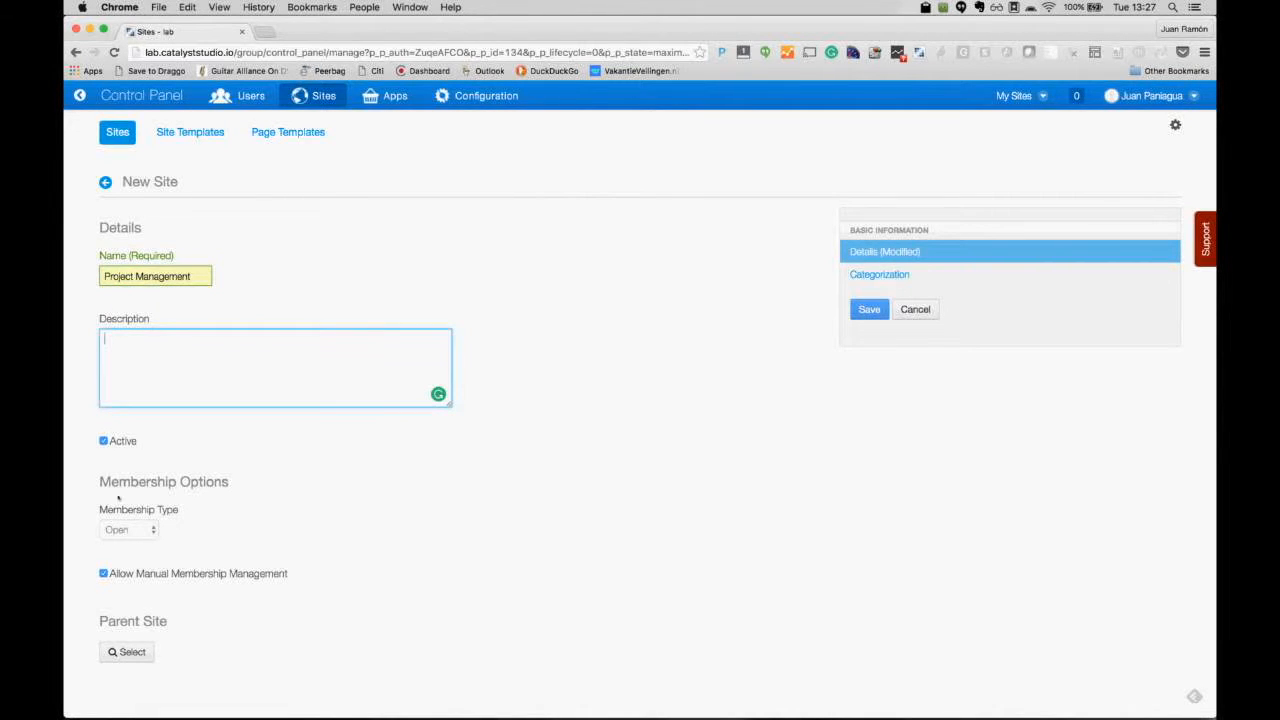
pyautogui.click(126, 527)
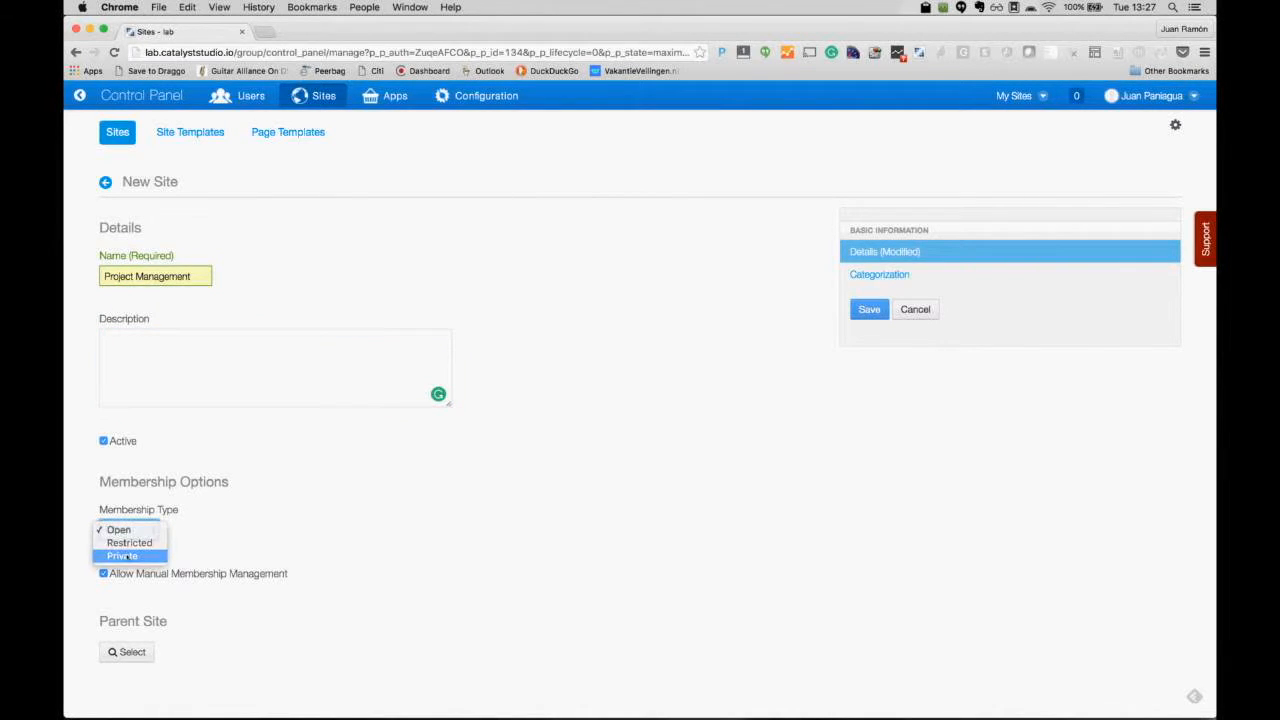
pyautogui.click(118, 557)
pyautogui.click(862, 311)
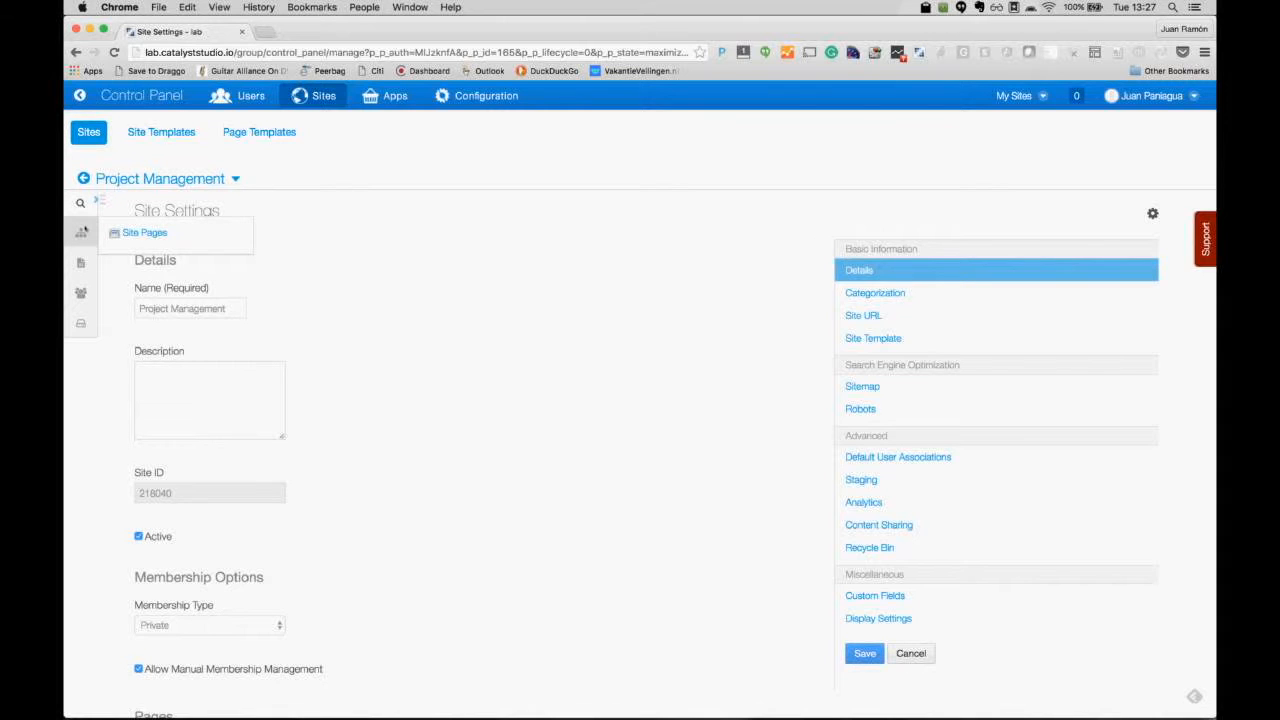
# Step: Under Site Pages > Private Pages, add a page named 'Projects' with a 1 Column layout
pyautogui.click(82, 231)
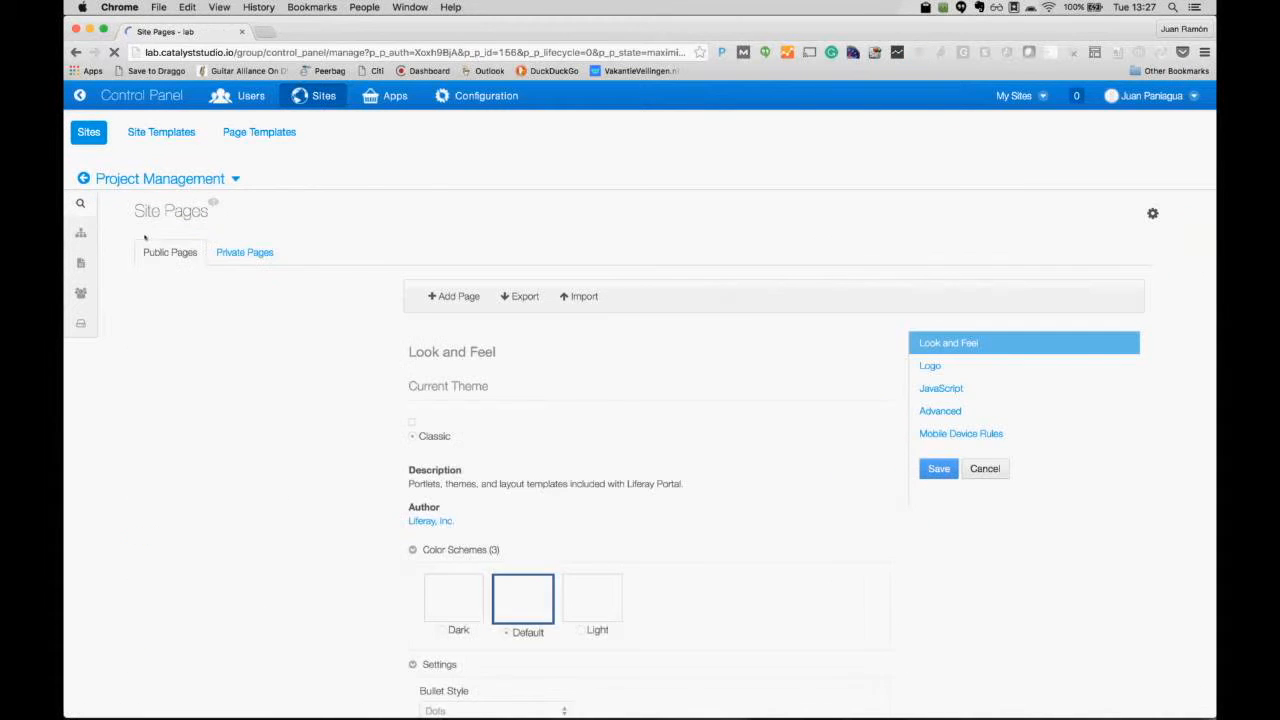
pyautogui.click(259, 252)
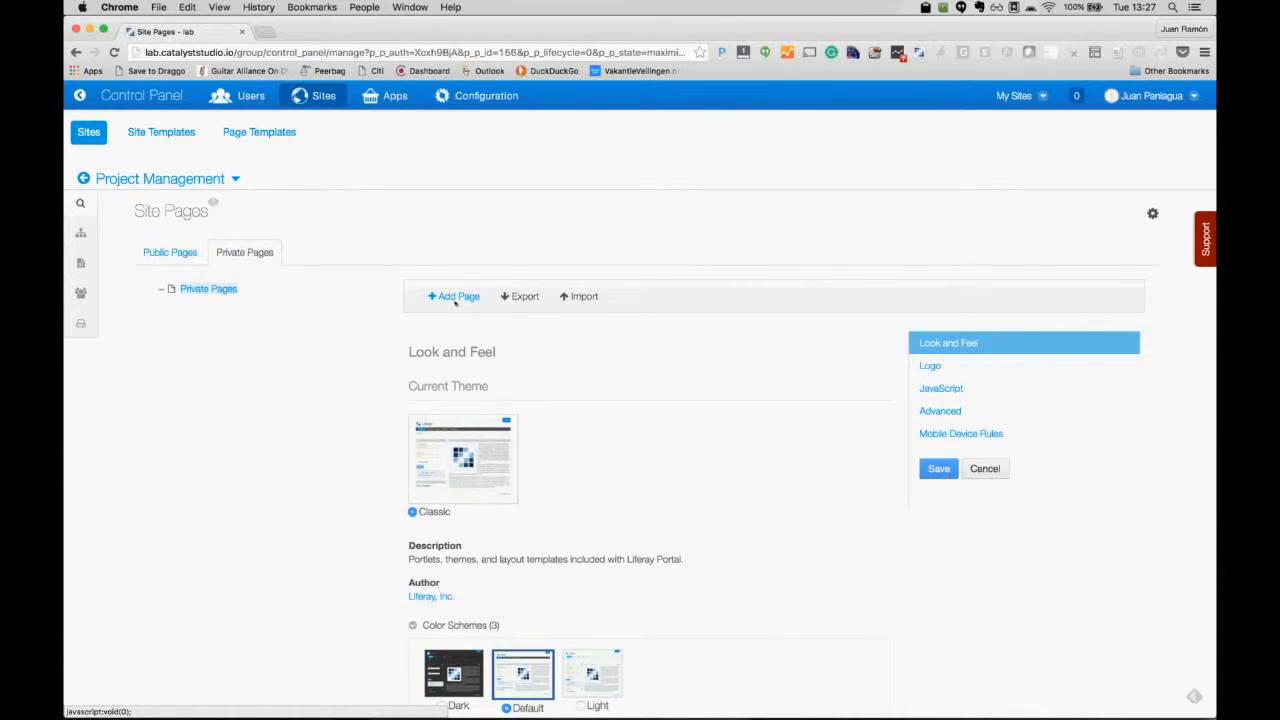
pyautogui.click(455, 298)
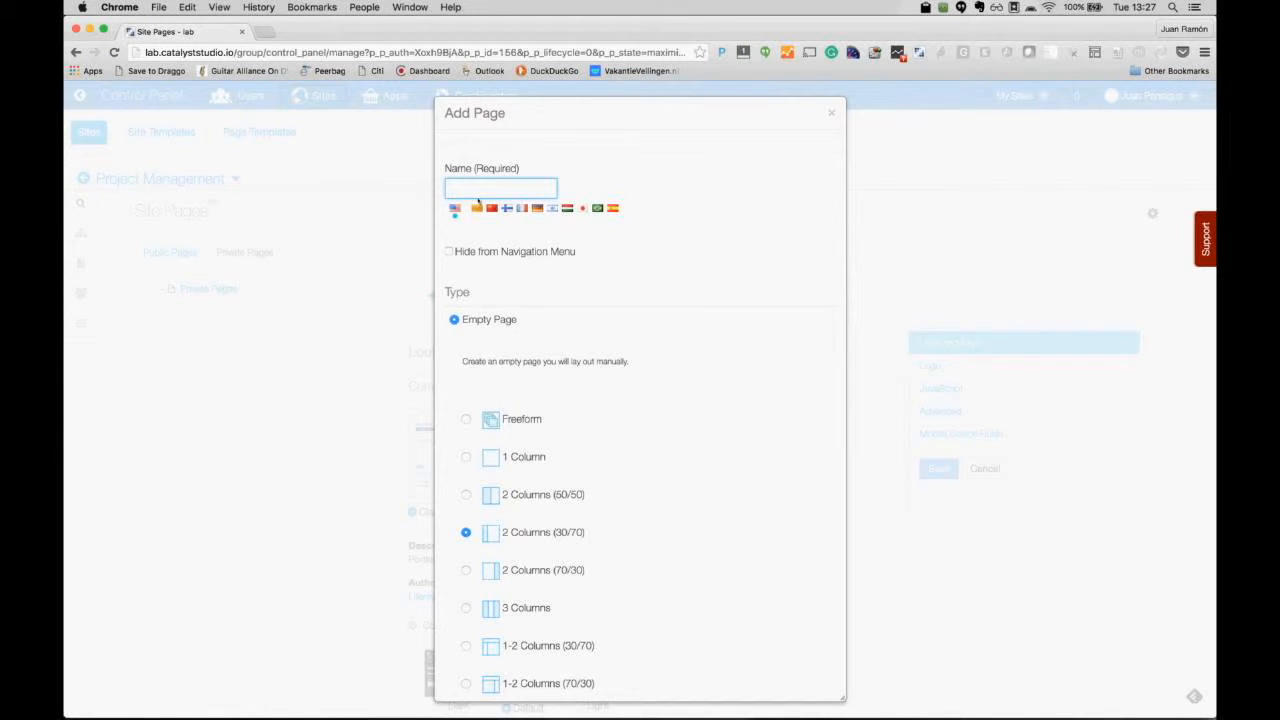
pyautogui.write('Projects')
pyautogui.scroll(-4, 647, 344)
pyautogui.click(535, 297)
pyautogui.scroll(-7, 651, 362)
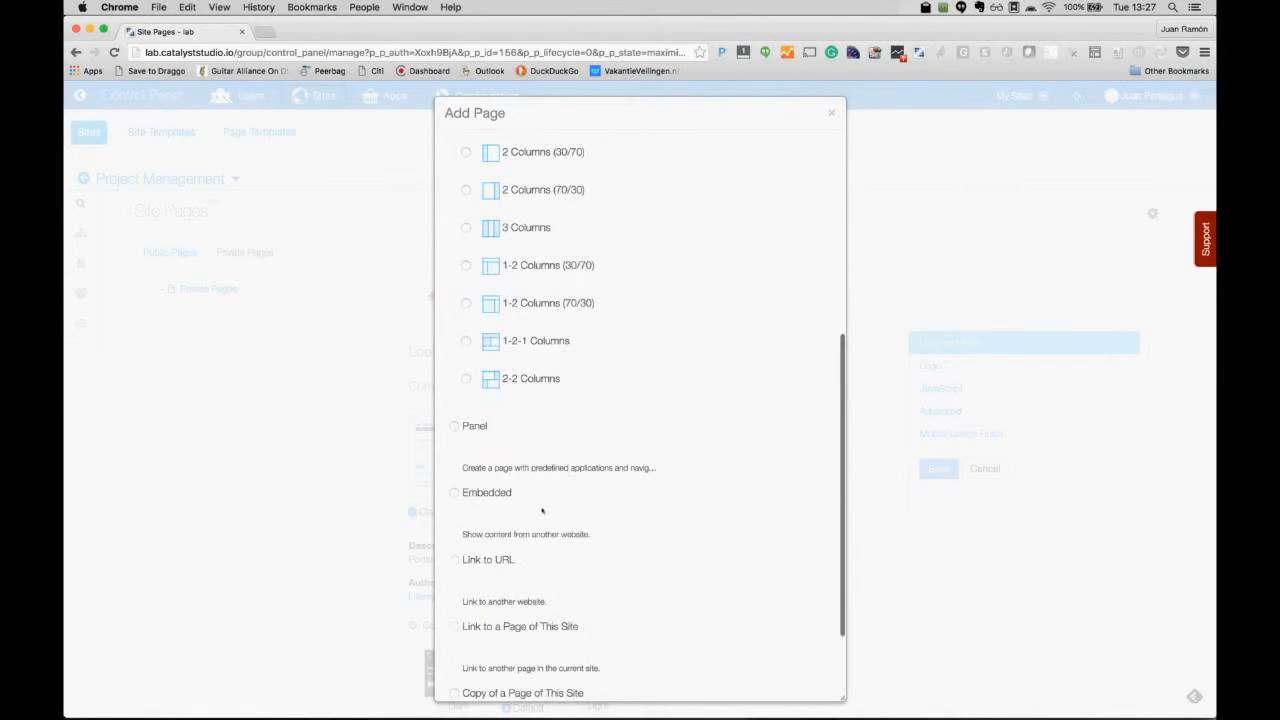
pyautogui.click(475, 654)
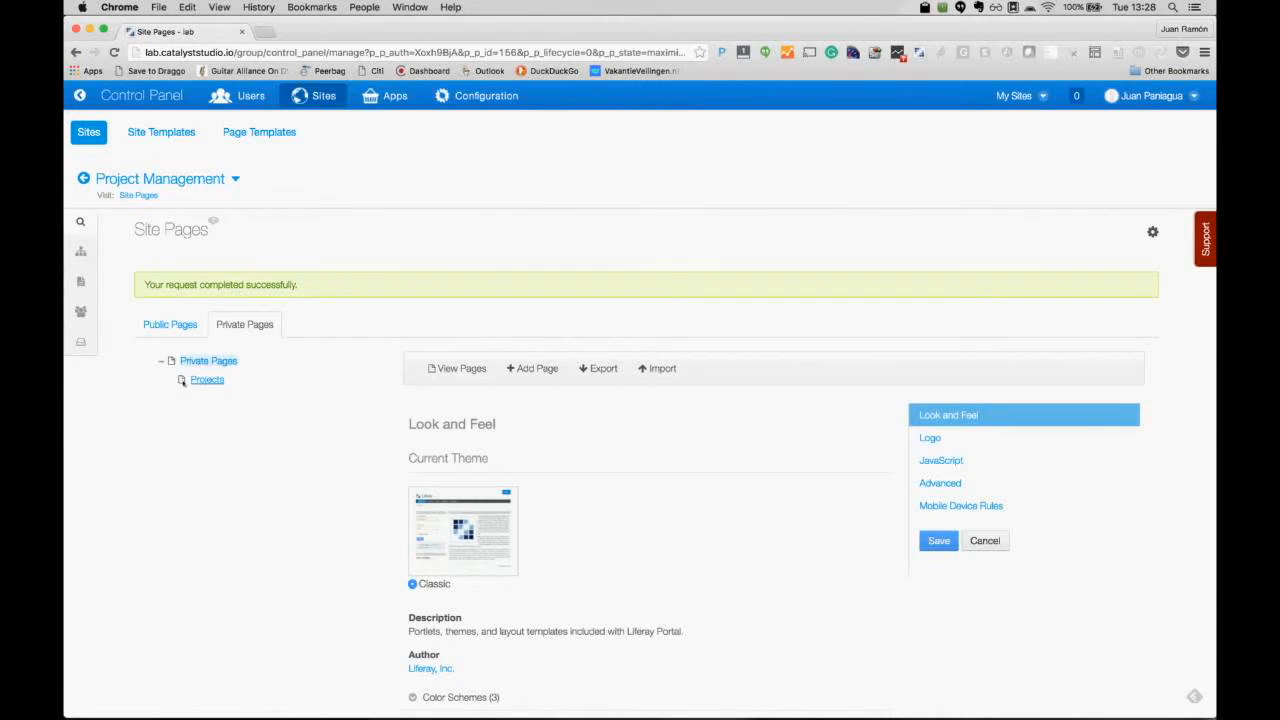
# Step: View the site's pages in a new tab, then launch xModeler from the site administration menu
pyautogui.click(456, 368)
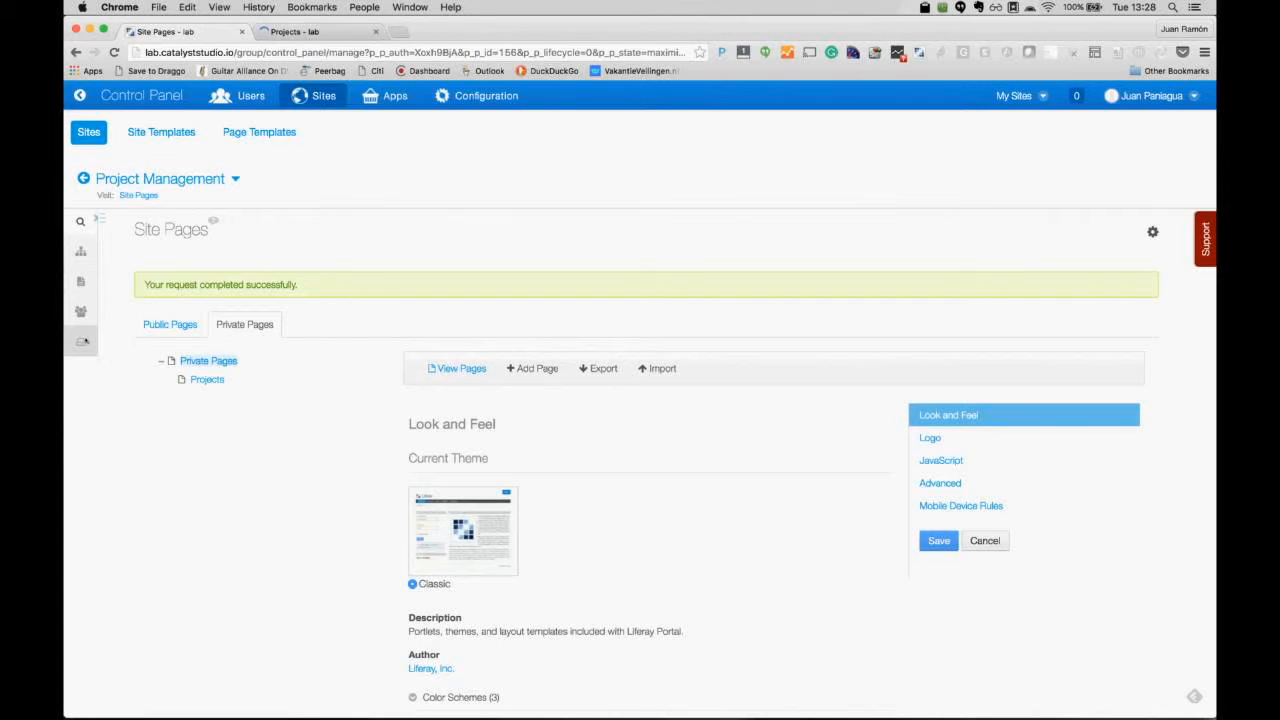
pyautogui.moveTo(83, 341)
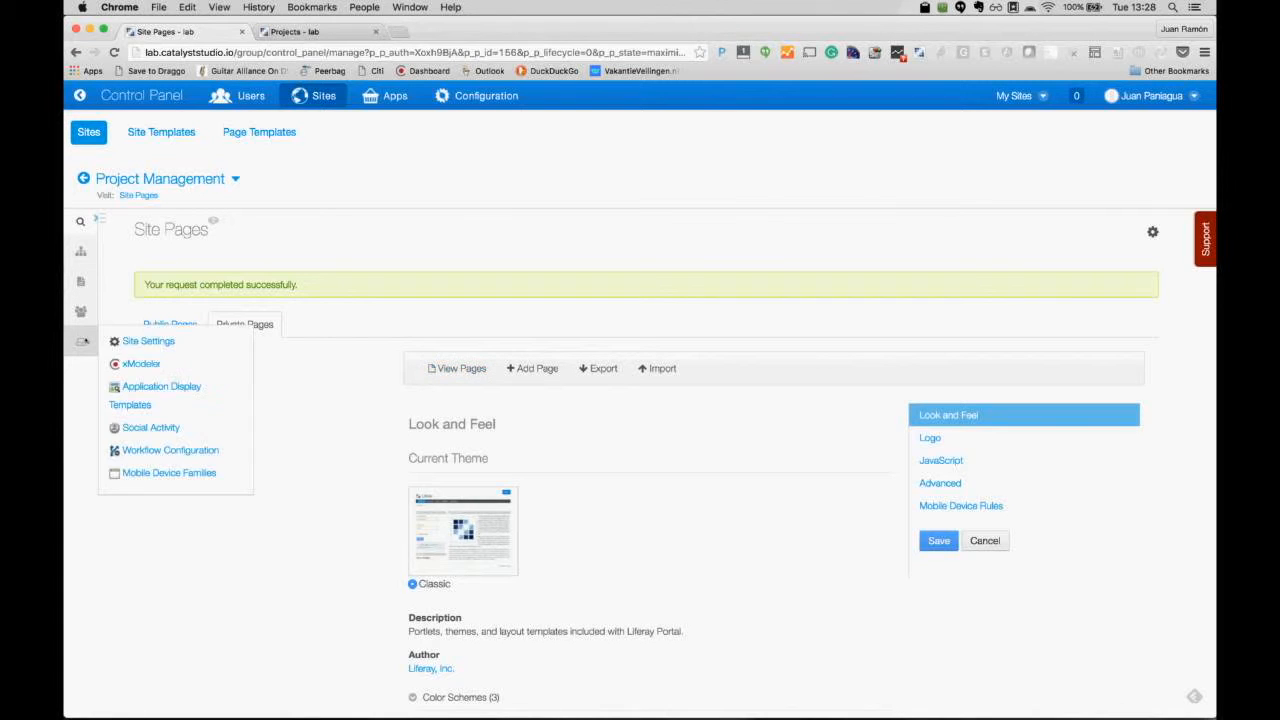
pyautogui.click(137, 365)
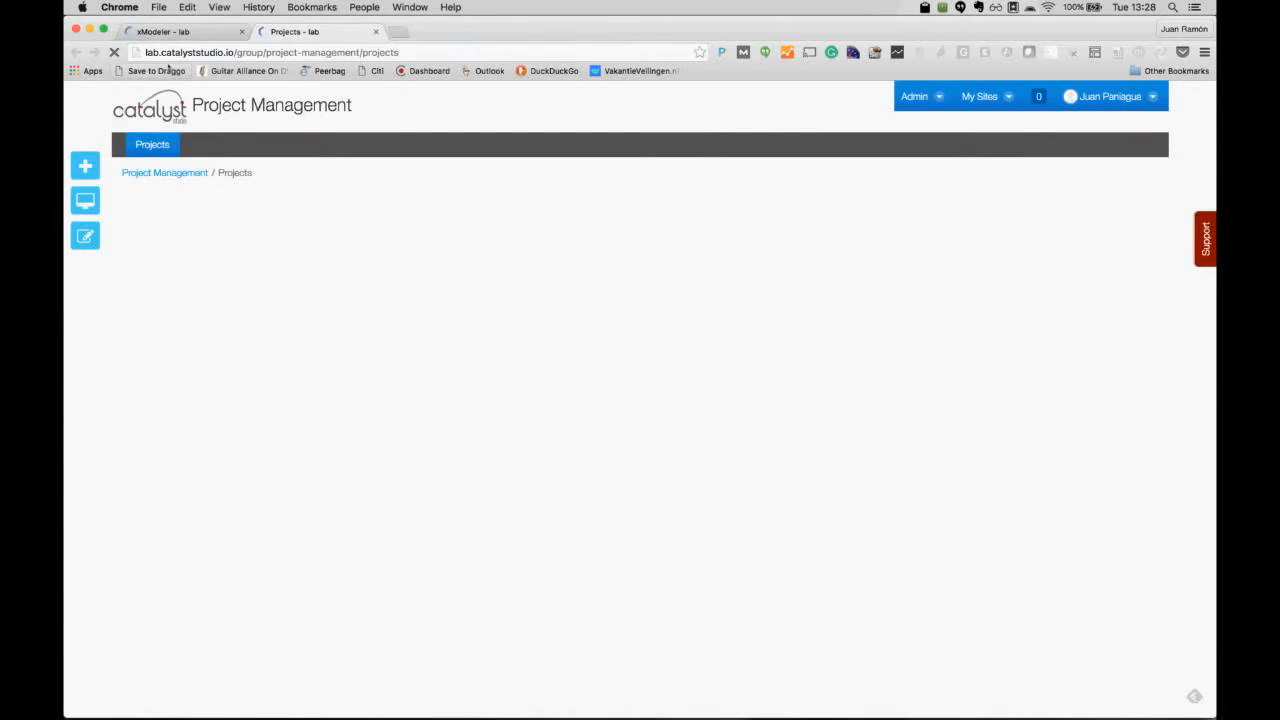
pyautogui.click(163, 31)
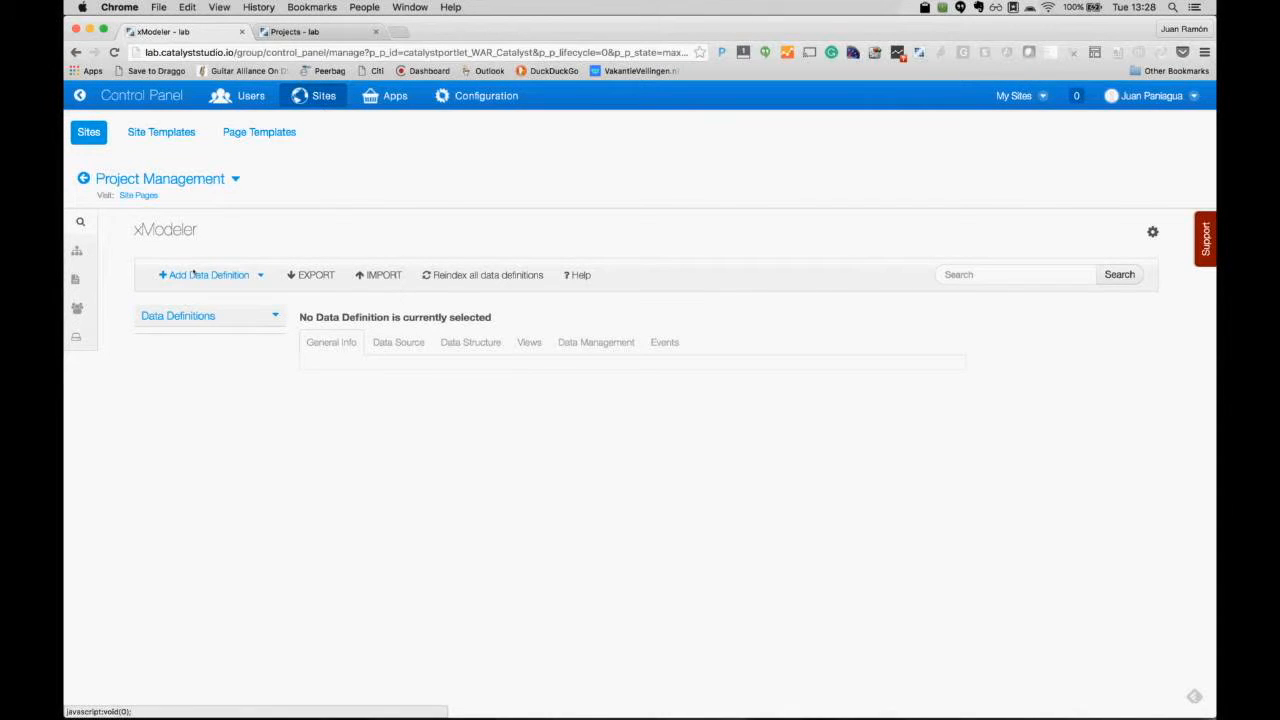
# Step: Start a new REST data definition and change its package from Default to redmine
pyautogui.click(193, 271)
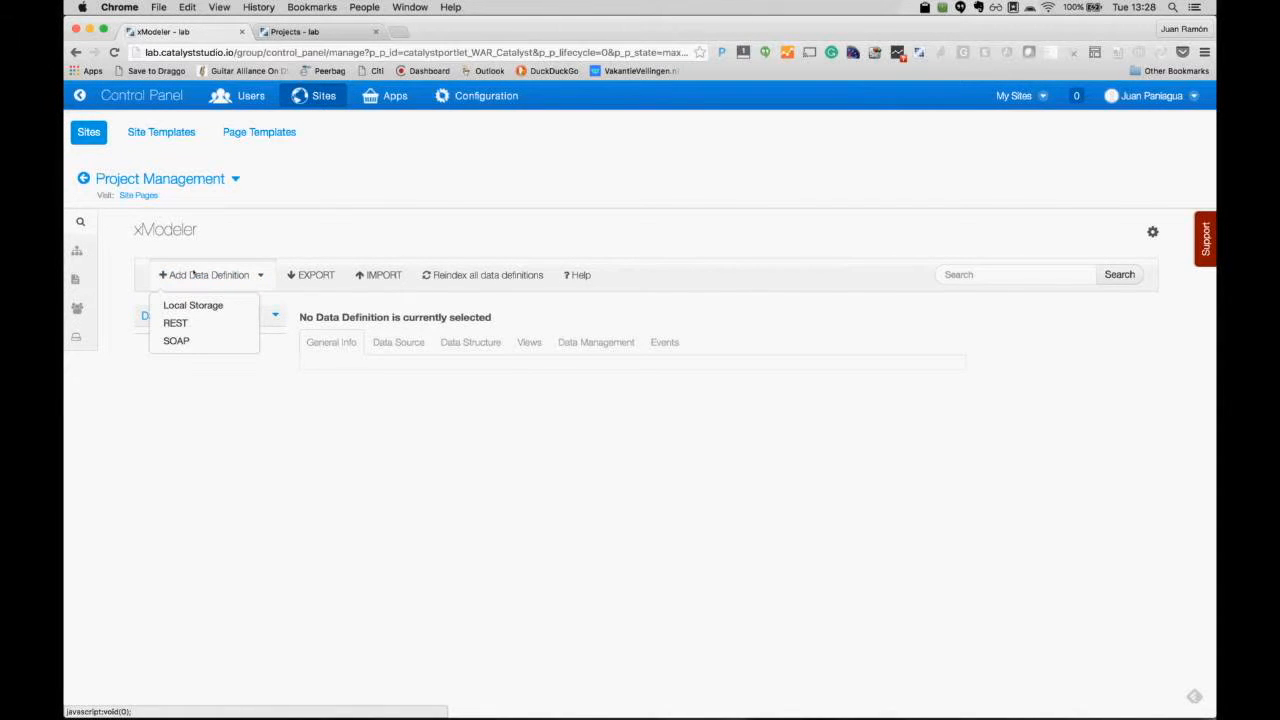
pyautogui.click(188, 323)
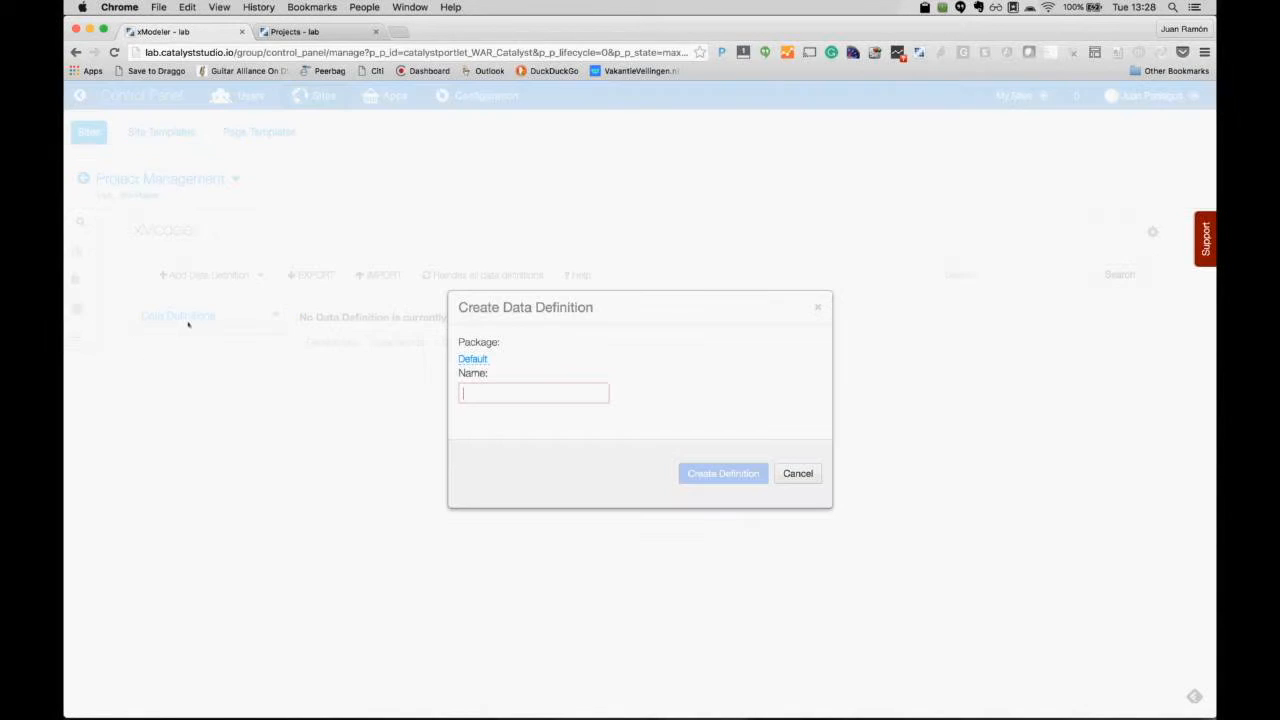
pyautogui.click(467, 360)
pyautogui.doubleClick(465, 362)
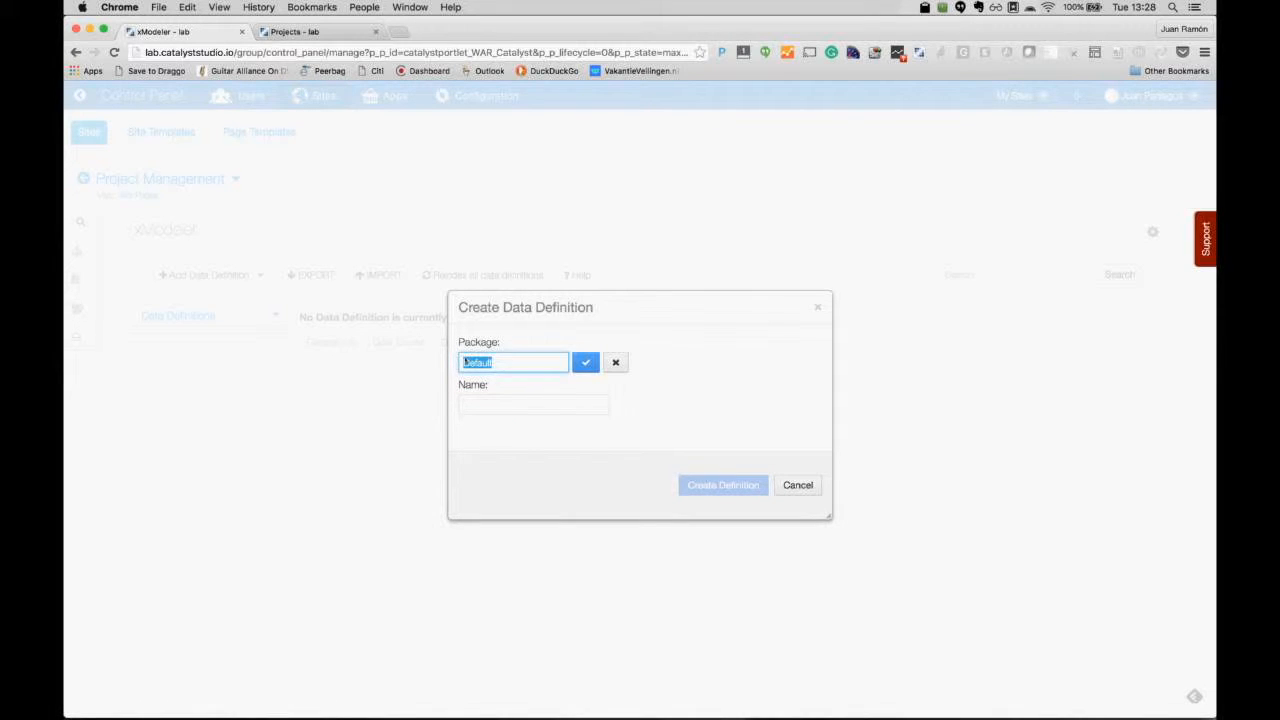
pyautogui.write('redmine')
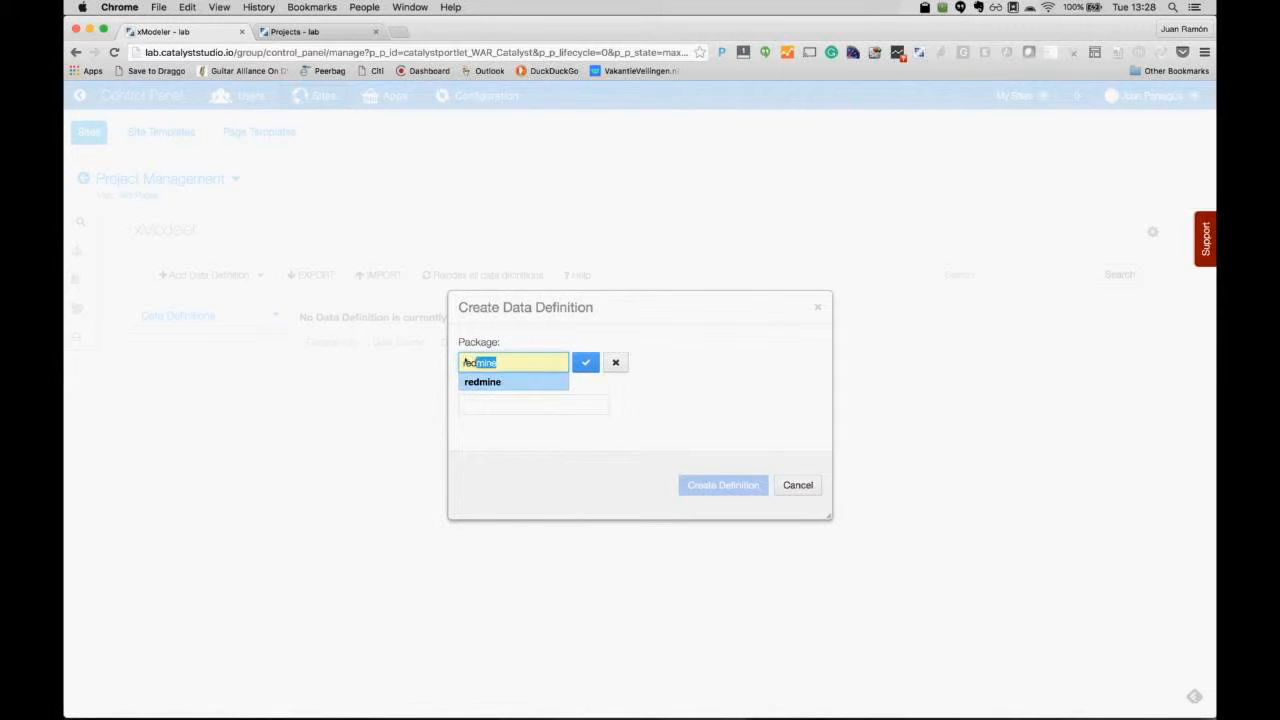
pyautogui.press('Tab')
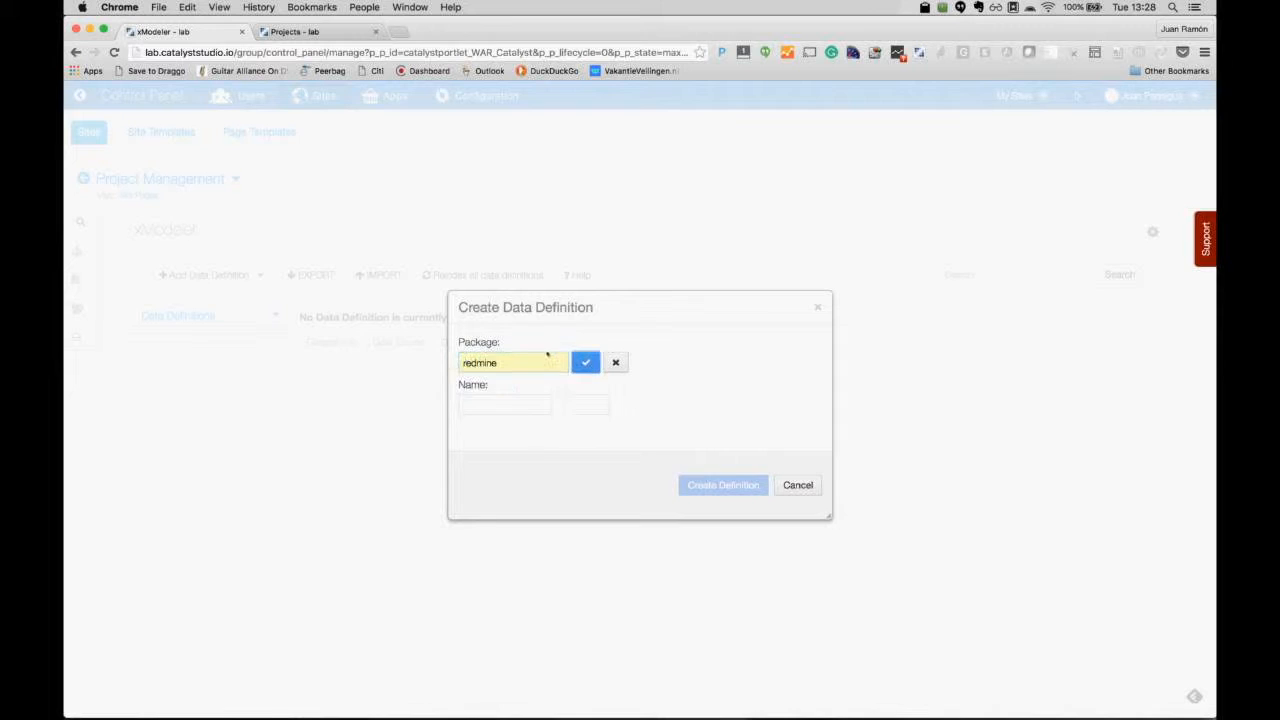
pyautogui.press('Return')
# Step: Name the definition 'Project' and create it
pyautogui.click(516, 395)
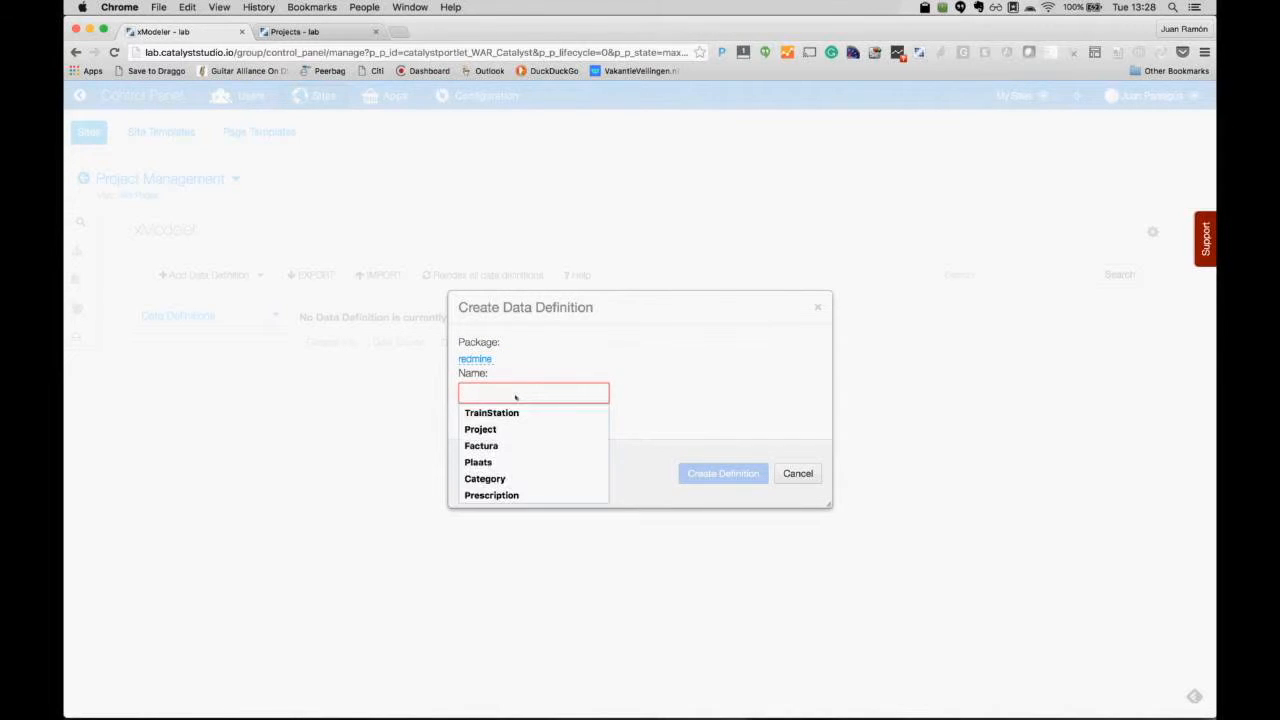
pyautogui.write('P')
pyautogui.press('Down')
pyautogui.press('Return')
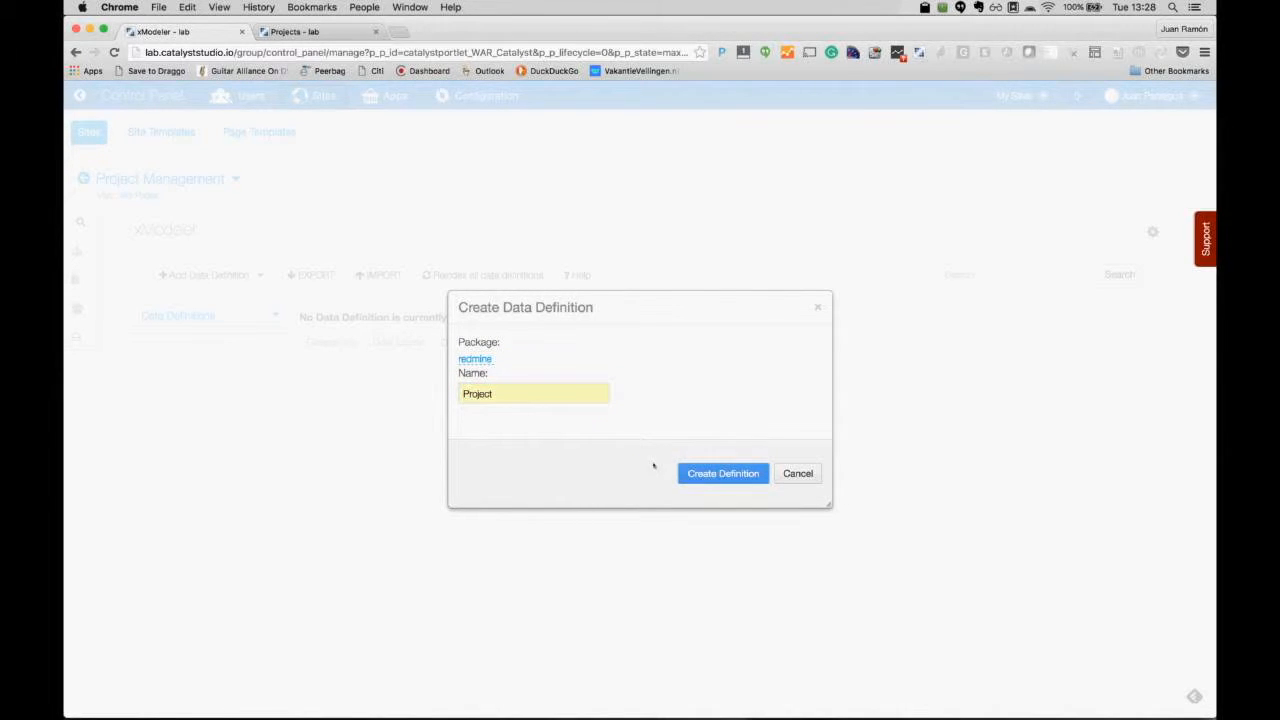
pyautogui.click(719, 473)
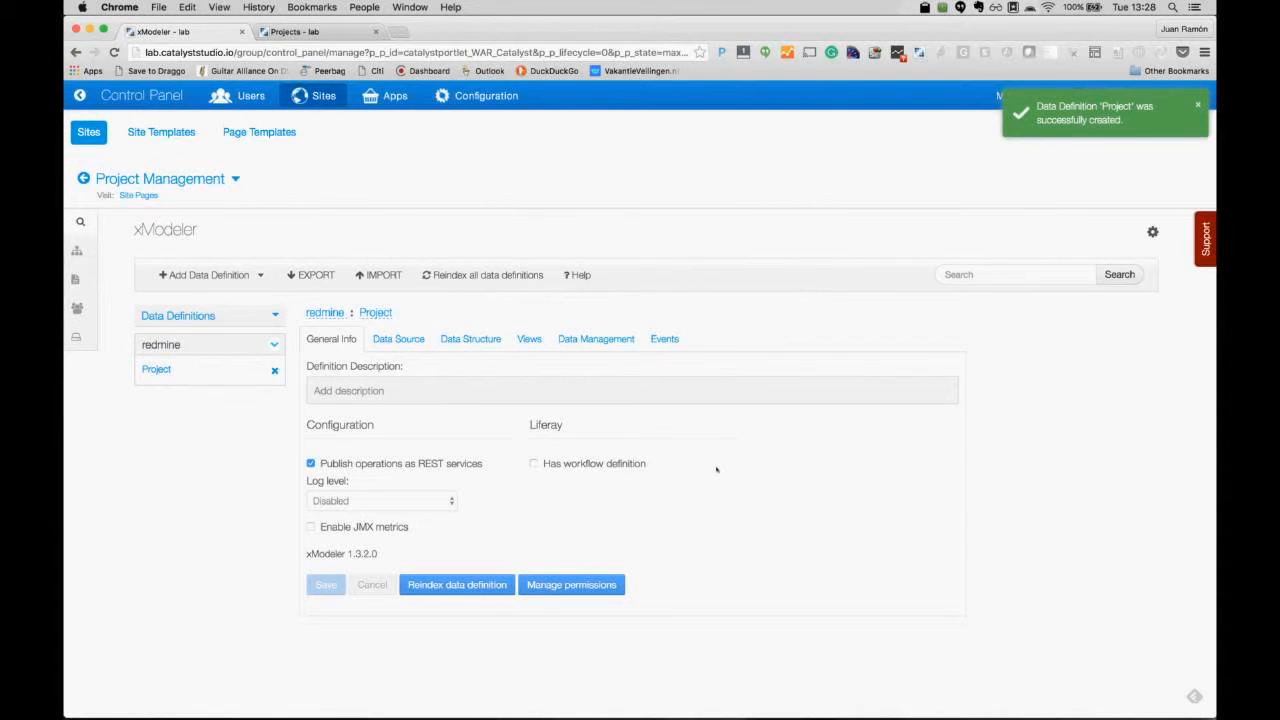
pyautogui.click(399, 339)
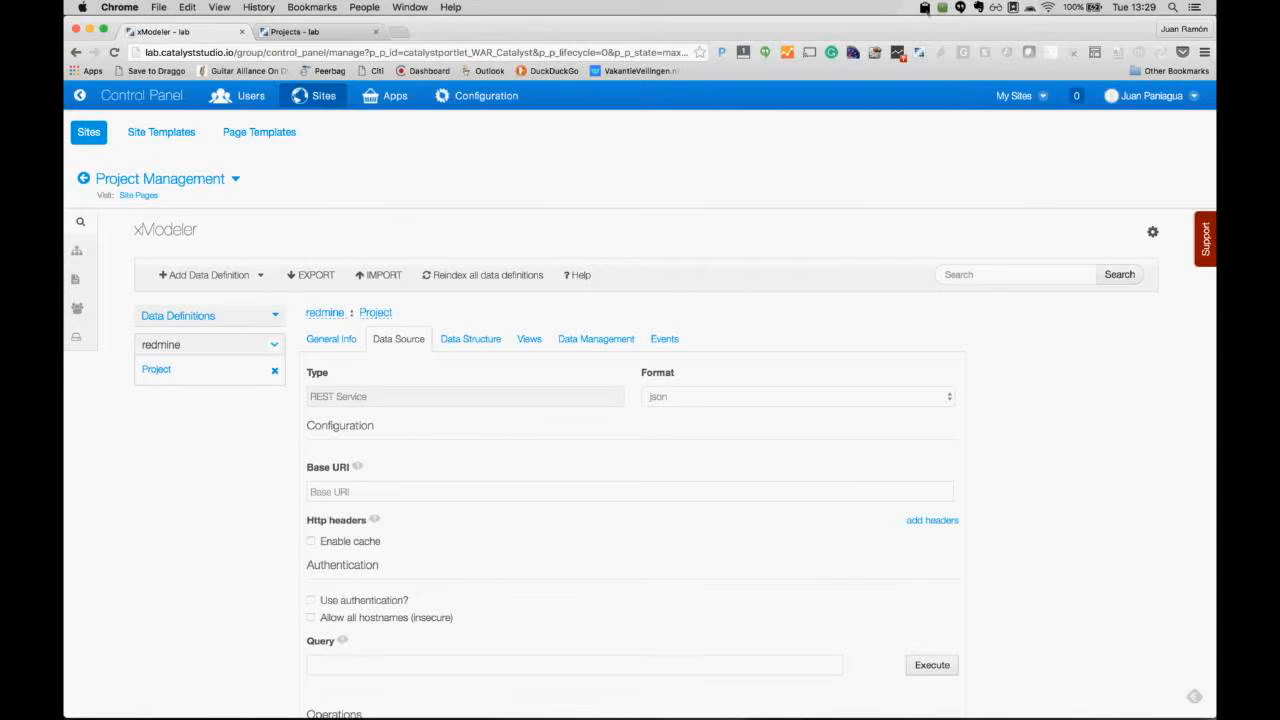
pyautogui.click(925, 8)
pyautogui.moveTo(940, 37)
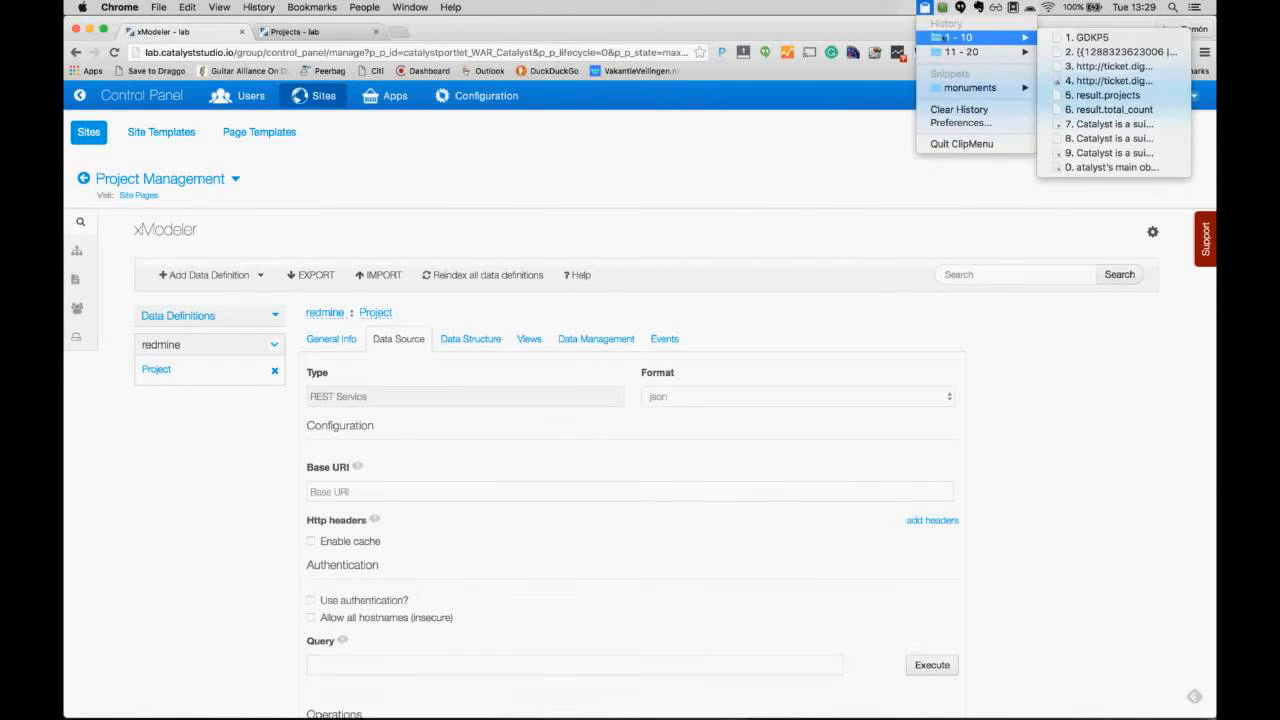
pyautogui.click(1108, 67)
pyautogui.scroll(-2, 831, 557)
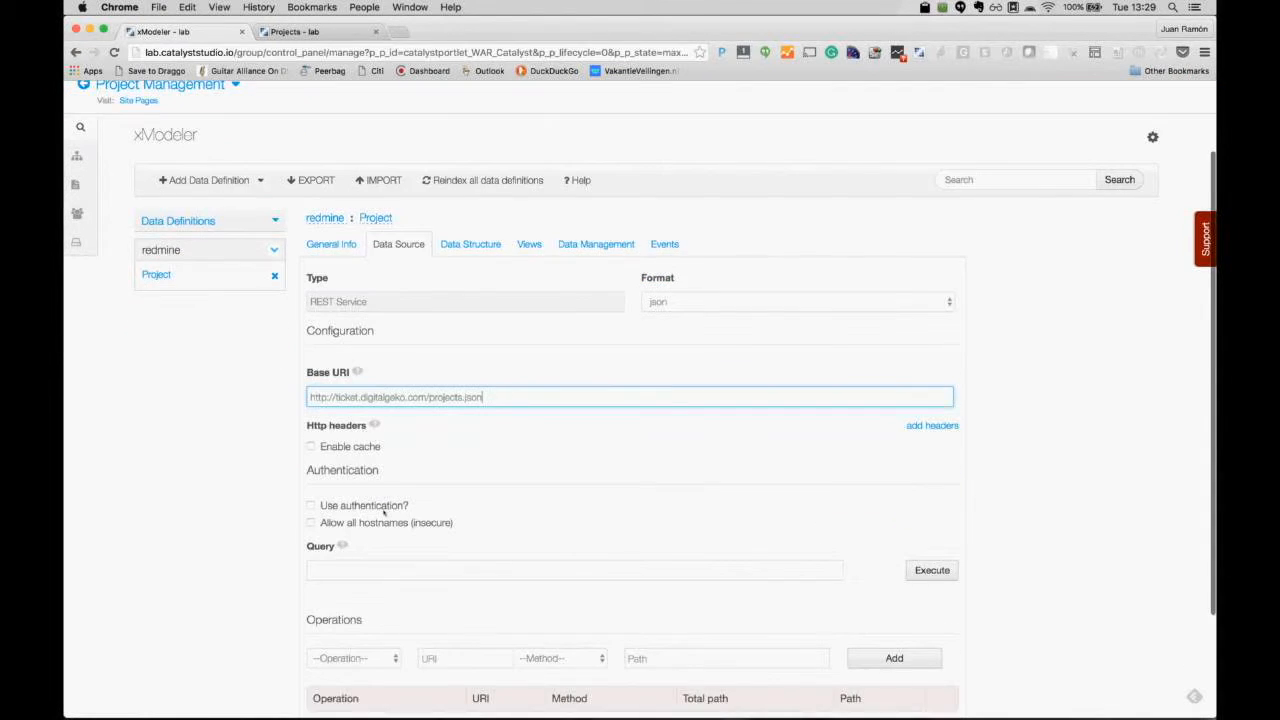
# Step: Enable Basic Authentication and enter the service username and password
pyautogui.click(311, 505)
pyautogui.scroll(-2, 522, 489)
pyautogui.click(420, 471)
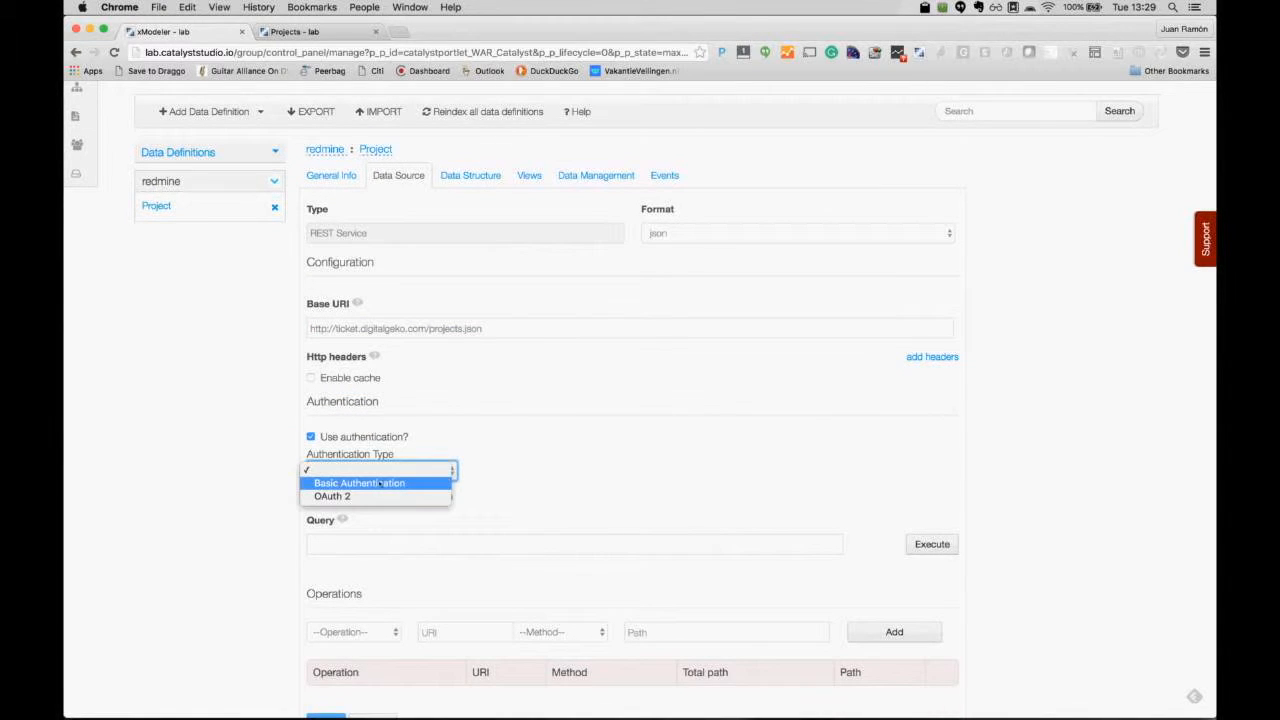
pyautogui.click(421, 482)
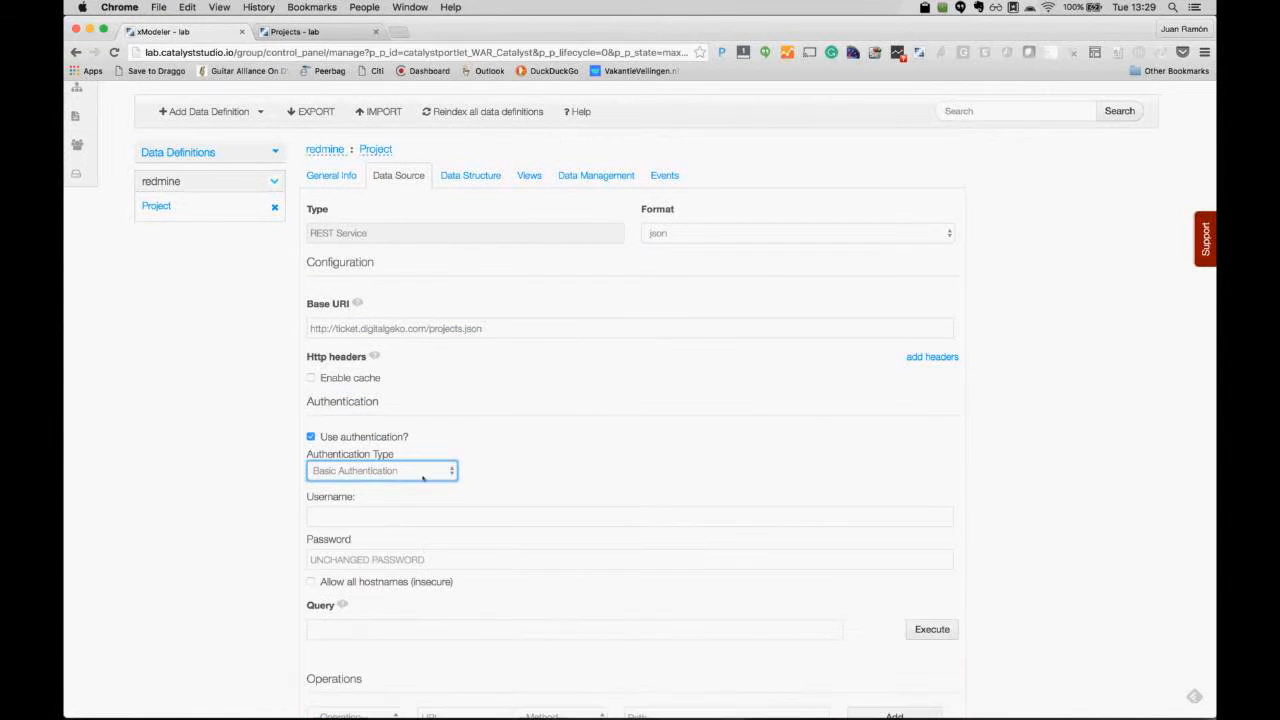
pyautogui.click(355, 518)
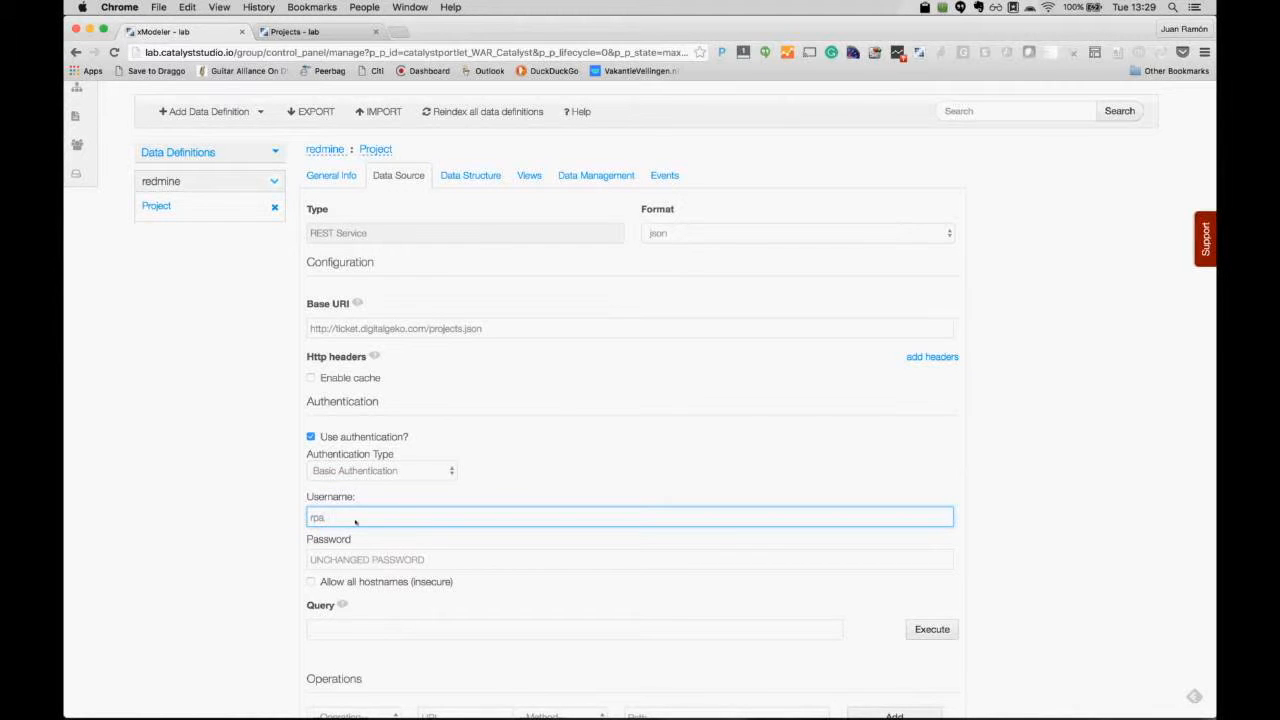
pyautogui.press('Tab')
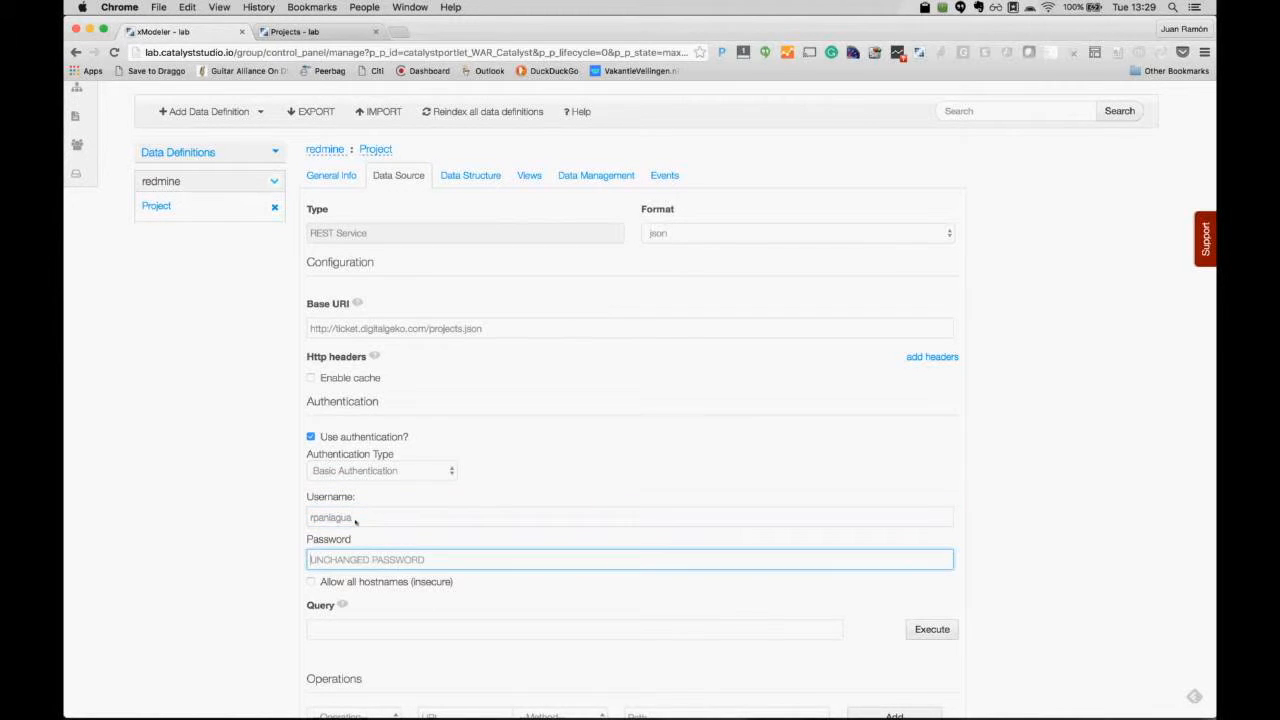
pyautogui.write('••••••••••••')
pyautogui.scroll(-5, 745, 519)
# Step: Trim projects.json off the base URI, paste the full projects.json URL into Query, and save
pyautogui.click(325, 611)
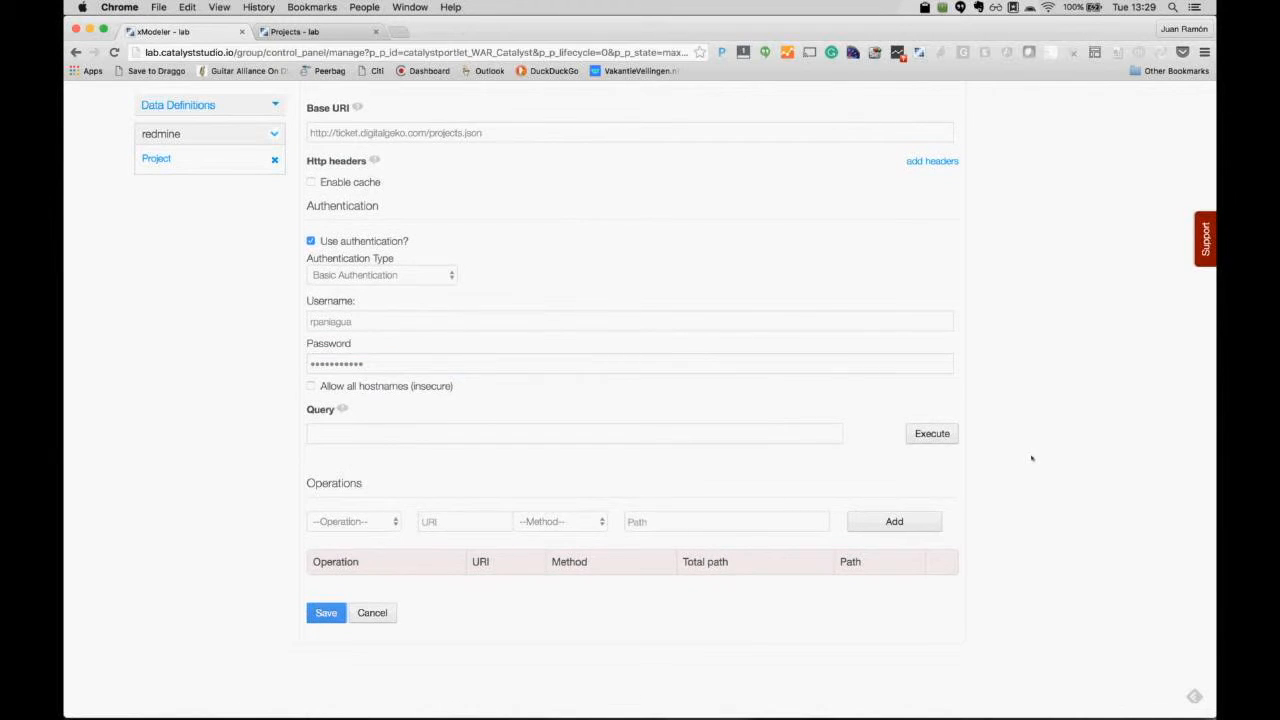
pyautogui.scroll(2, 1032, 458)
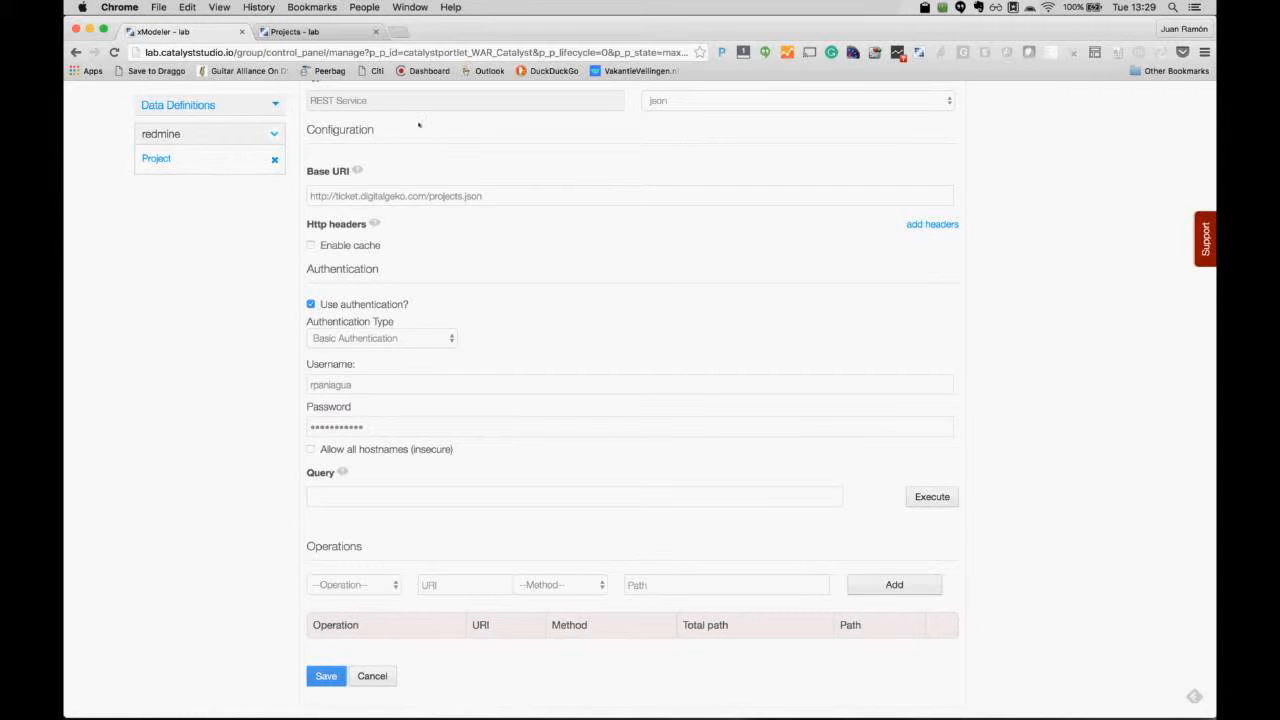
pyautogui.doubleClick(432, 196)
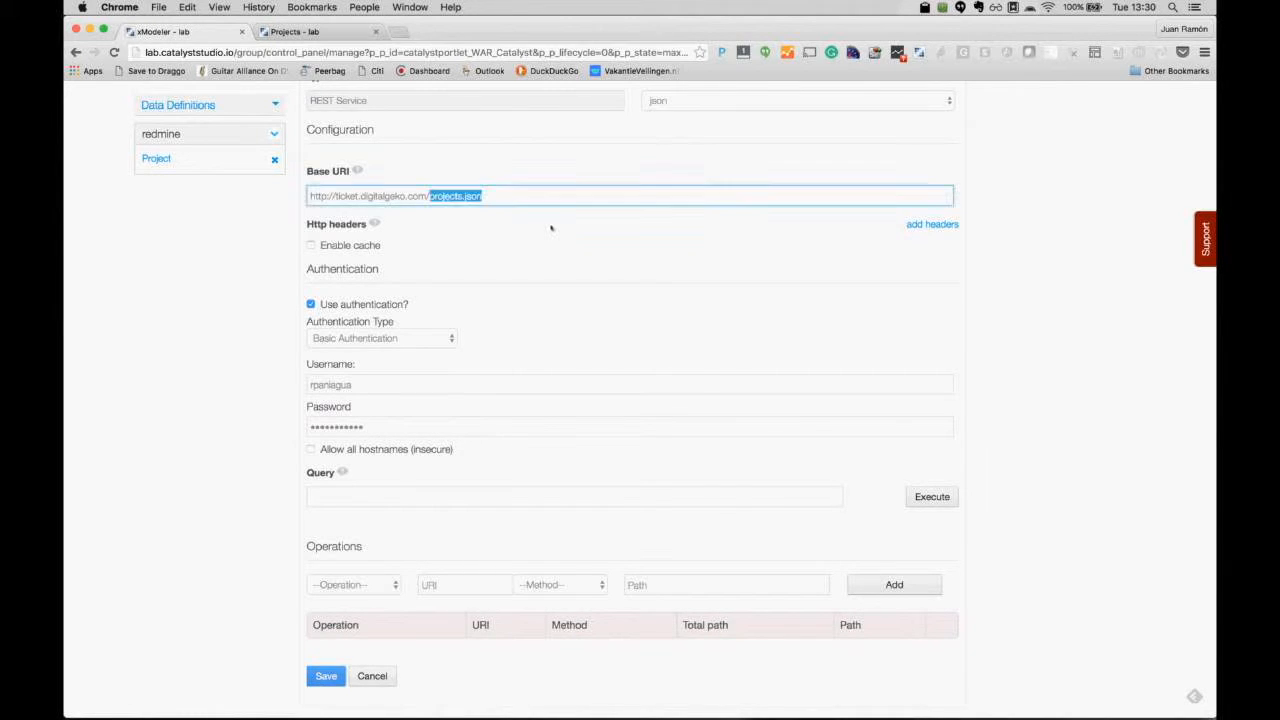
pyautogui.press('BackSpace')
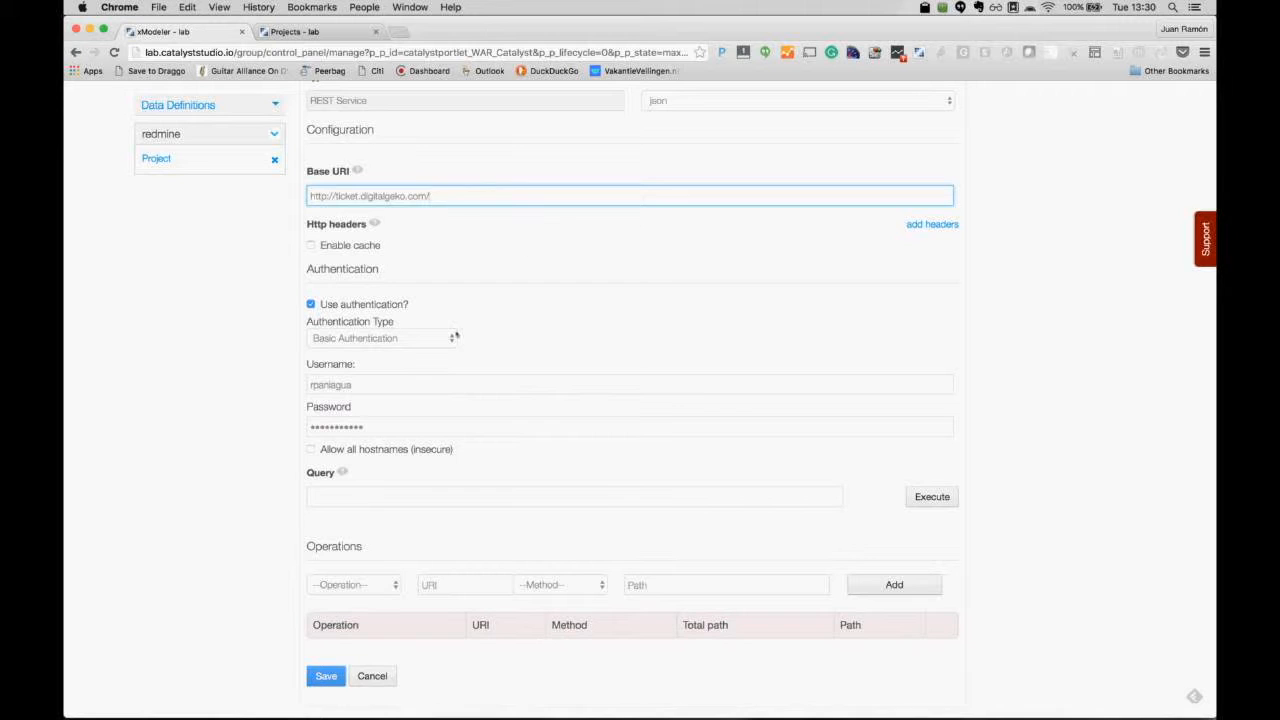
pyautogui.click(397, 496)
pyautogui.write('http://ticket.digitalgeko.com/projects.json')
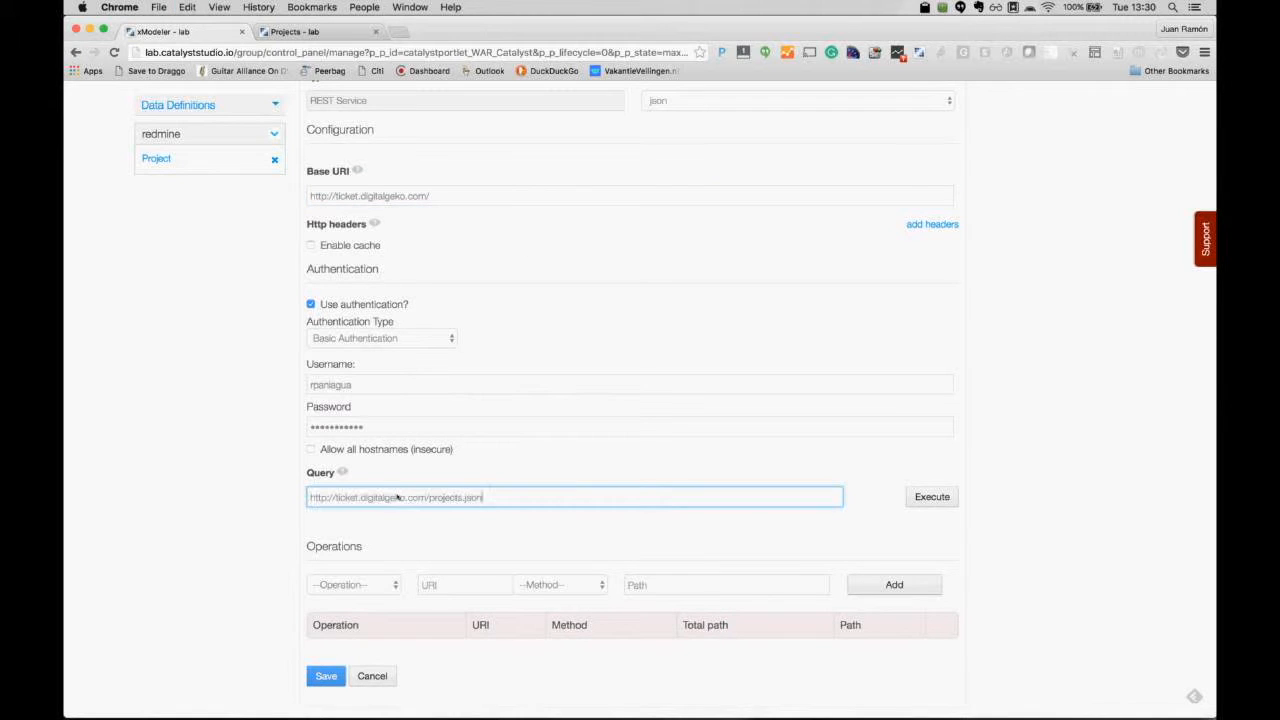
pyautogui.scroll(-1, 528, 654)
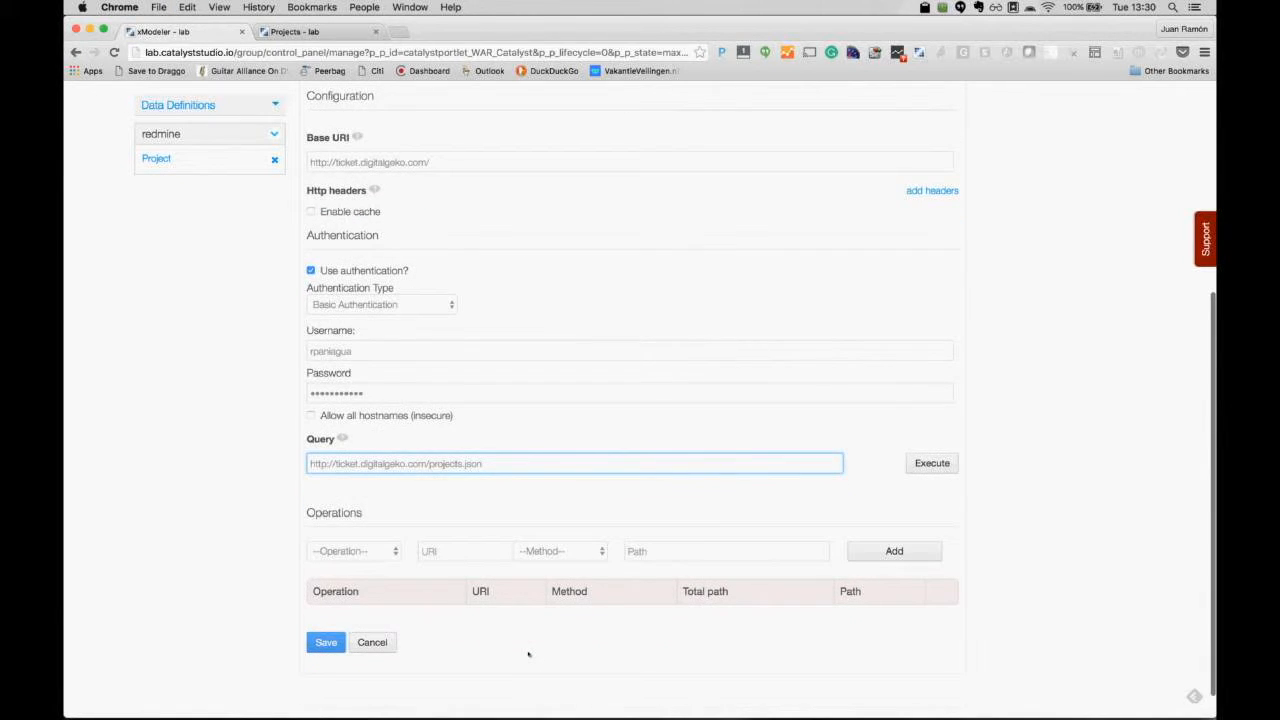
pyautogui.click(327, 642)
# Step: Execute the query, review the returned result attributes, and open a new browser tab
pyautogui.click(938, 464)
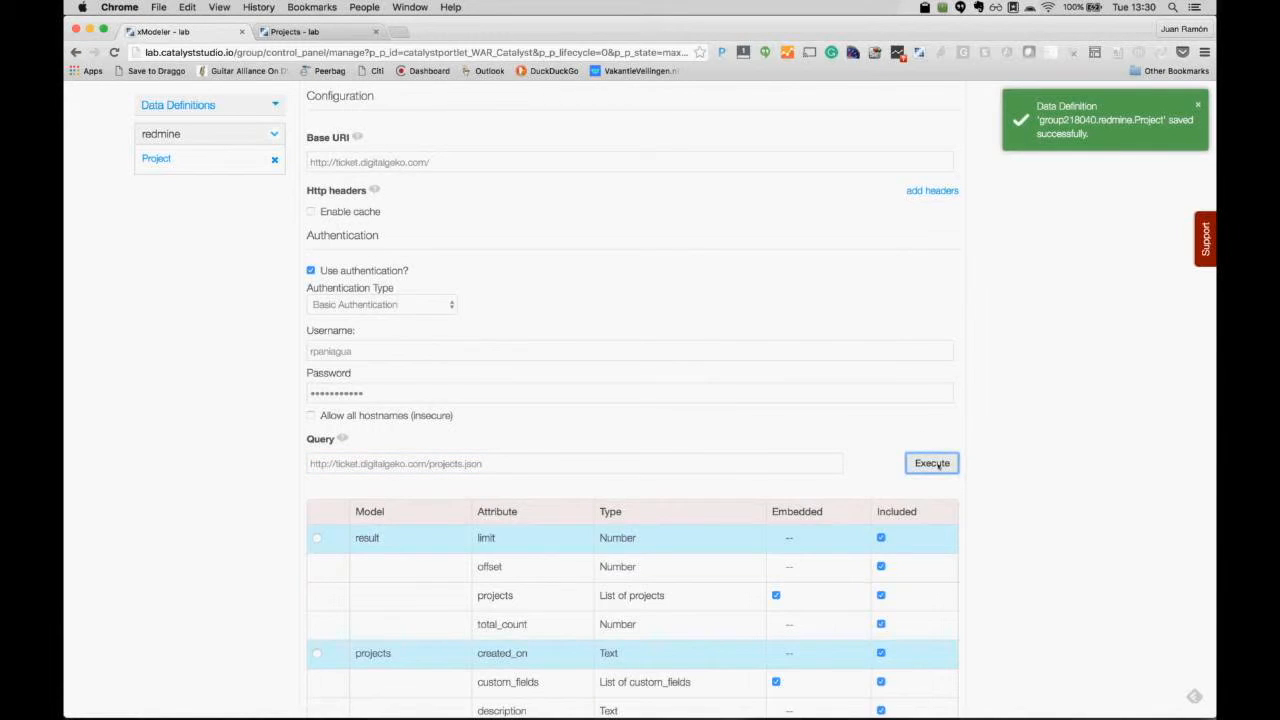
pyautogui.scroll(-2, 935, 466)
pyautogui.scroll(-2, 938, 466)
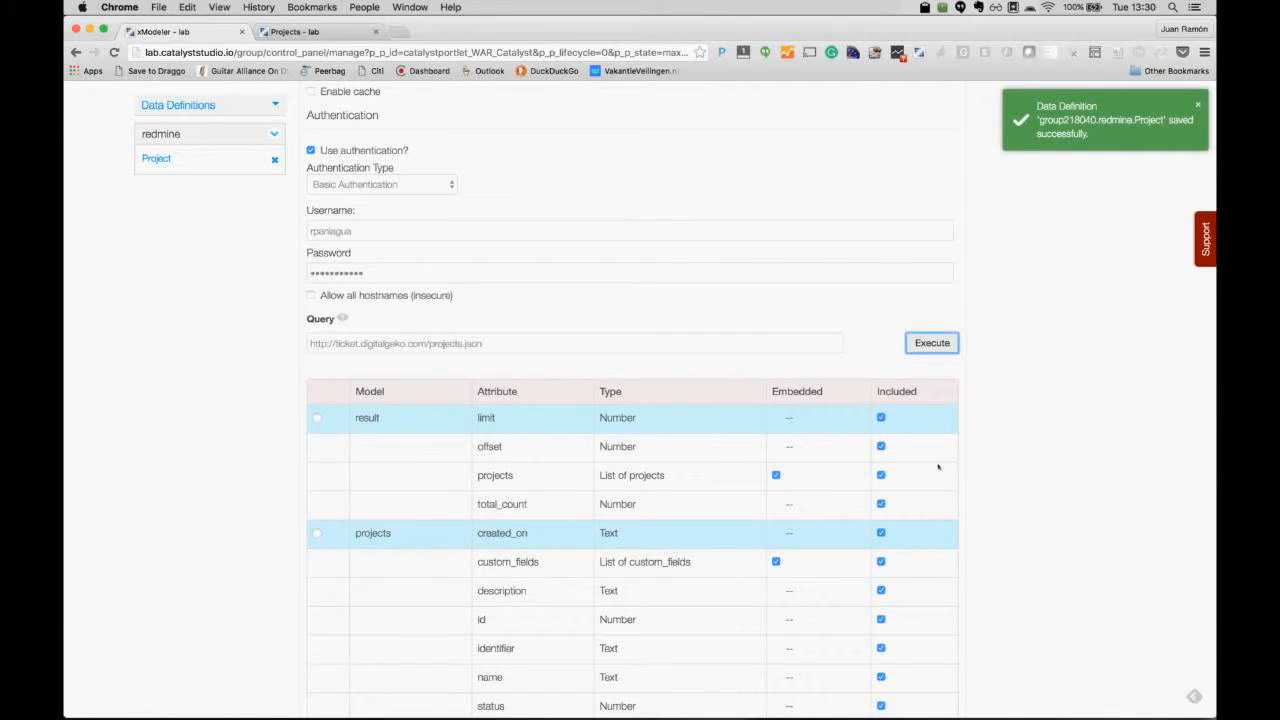
pyautogui.scroll(-4, 938, 466)
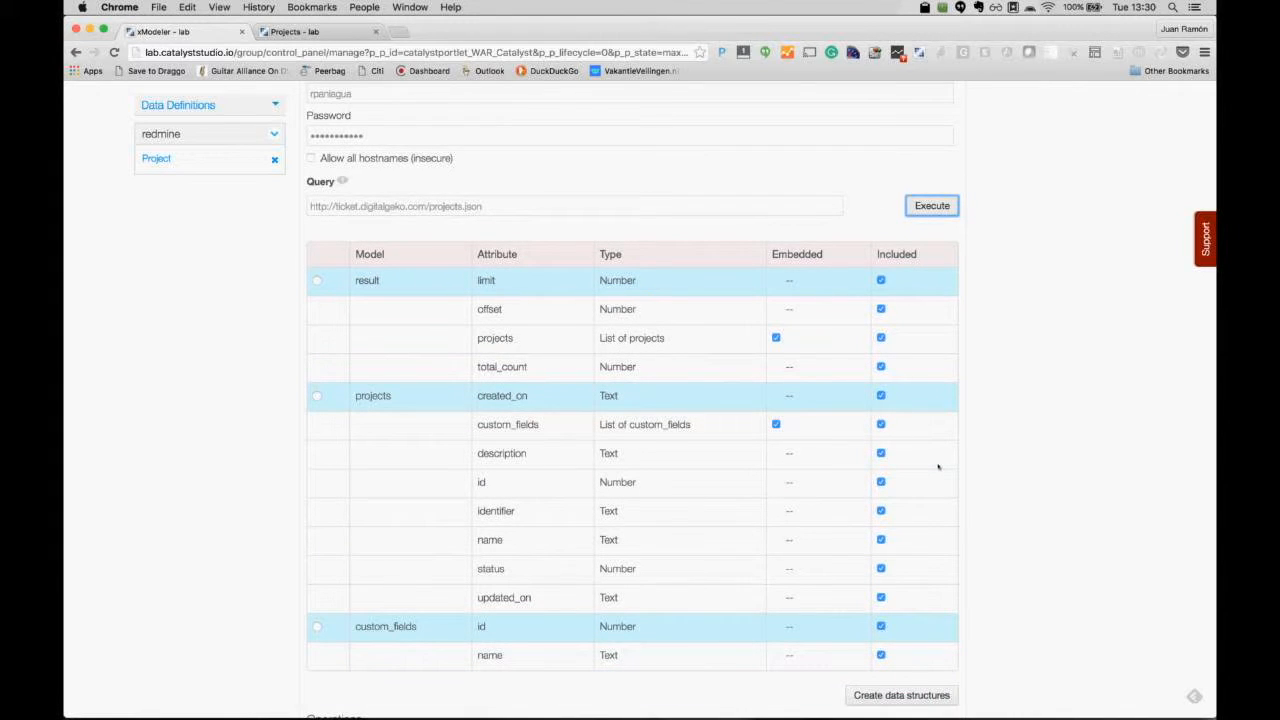
pyautogui.scroll(-3, 938, 466)
pyautogui.scroll(1, 938, 467)
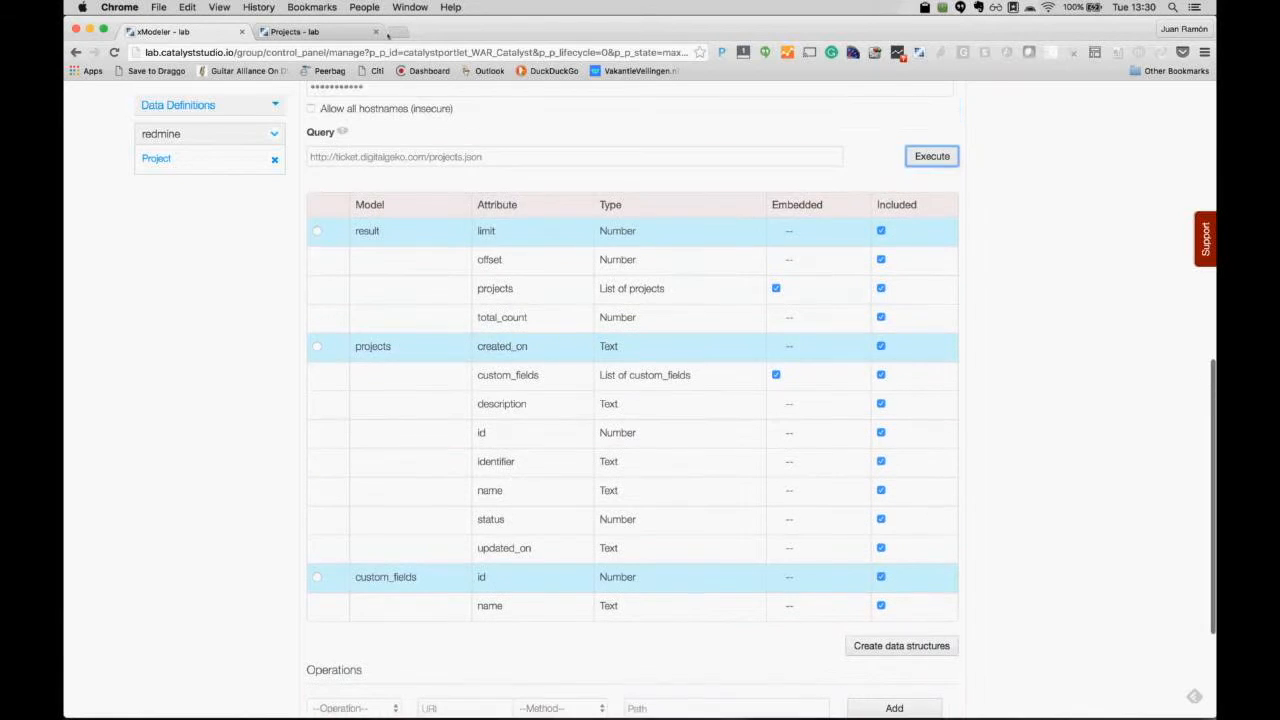
pyautogui.click(397, 32)
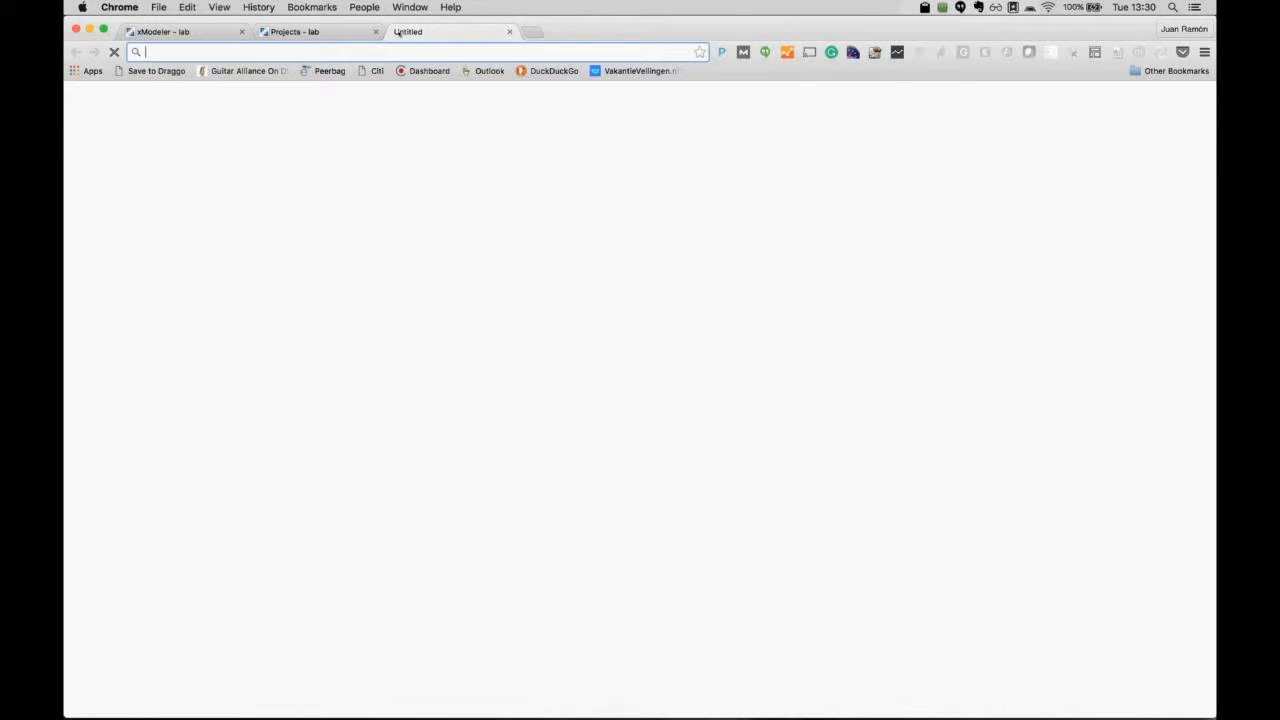
# Step: Scroll through the raw projects.json project list, then return to the xModeler tab
pyautogui.scroll(-3, 310, 432)
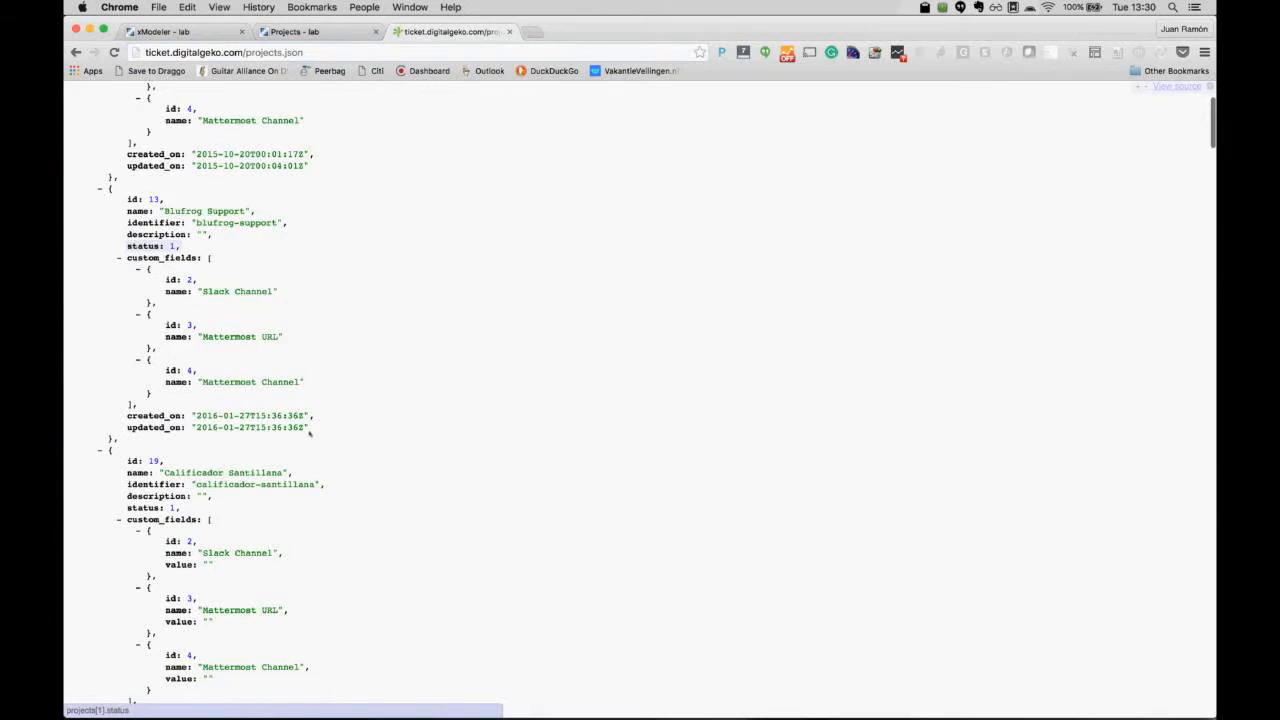
pyautogui.scroll(-10, 312, 420)
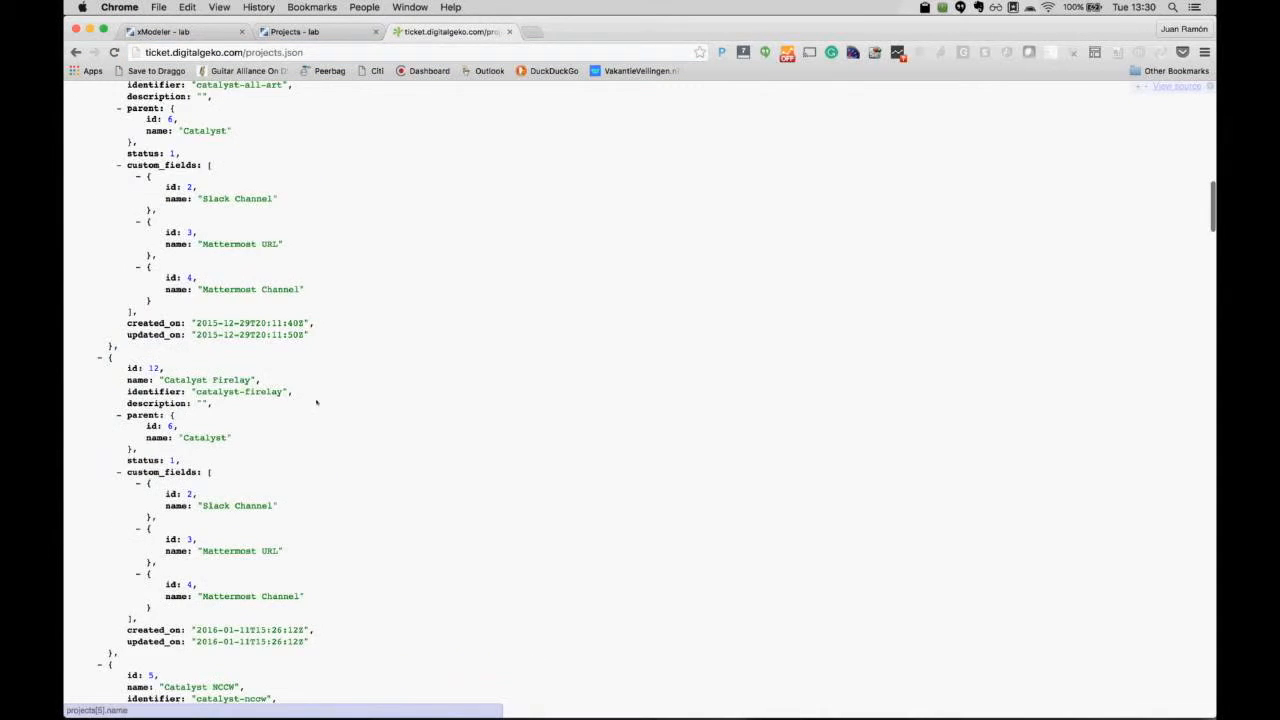
pyautogui.scroll(-15, 316, 400)
pyautogui.scroll(-18, 316, 398)
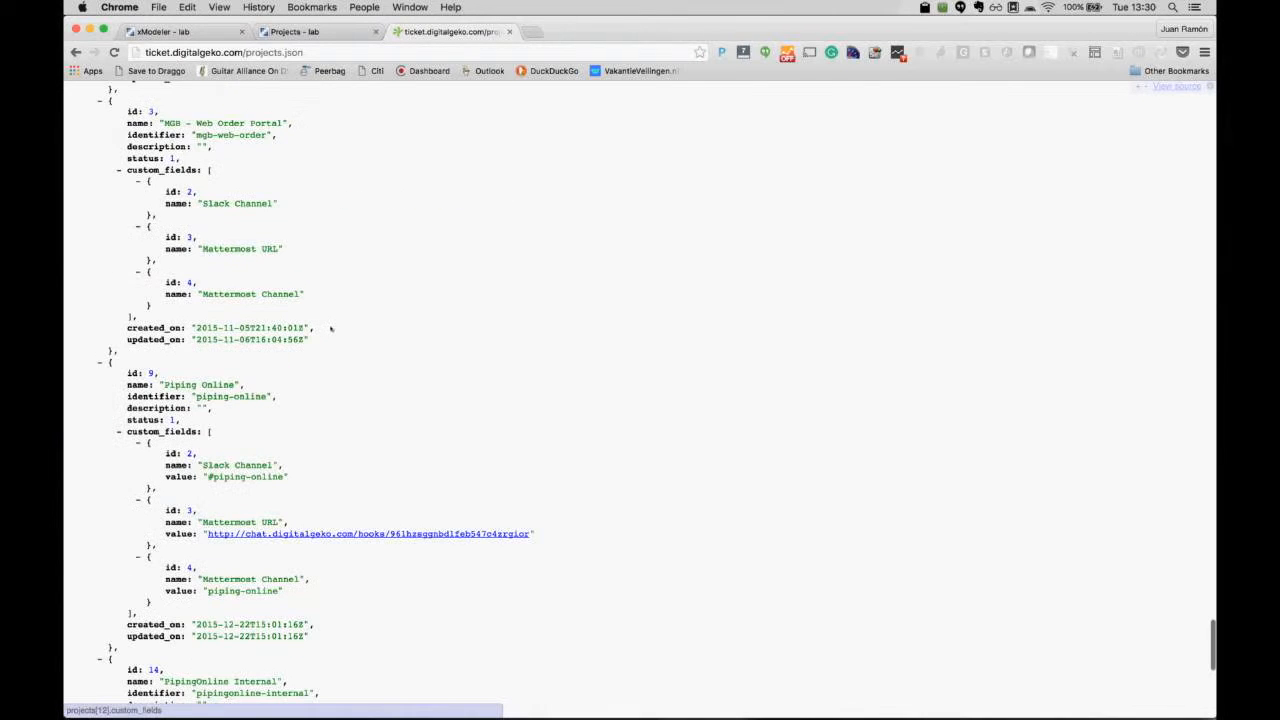
pyautogui.scroll(-10, 331, 328)
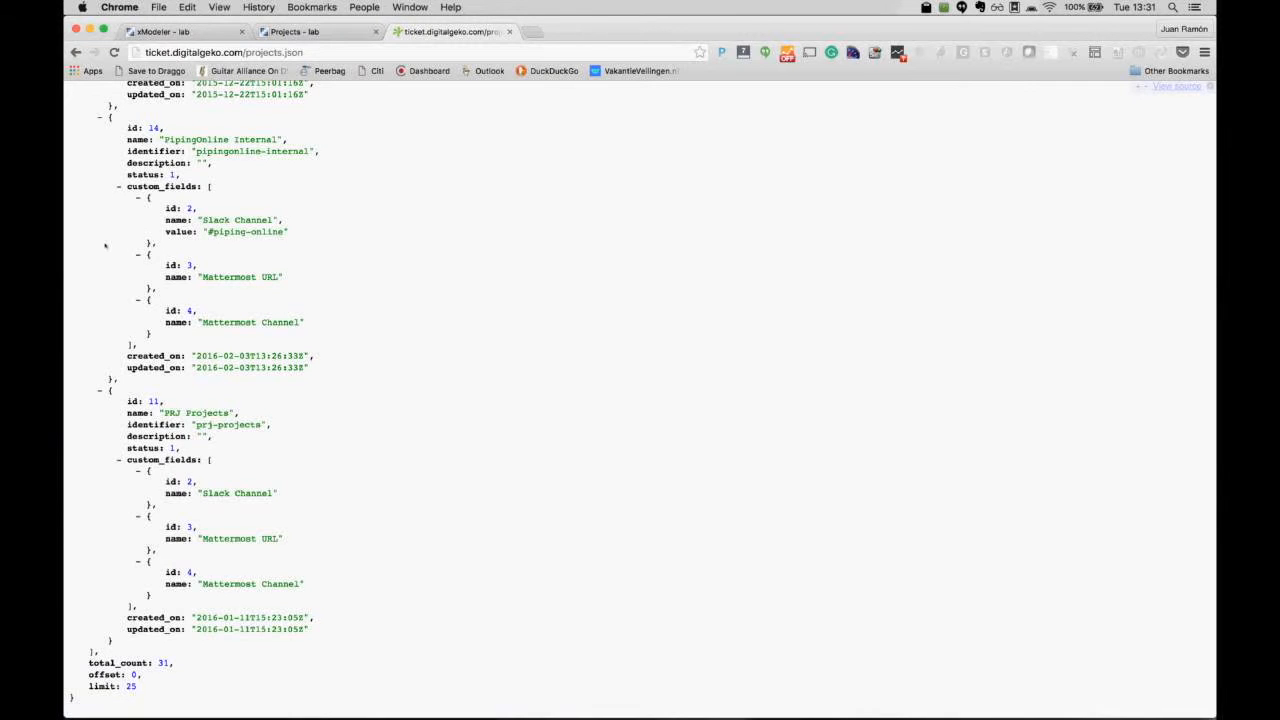
pyautogui.click(195, 32)
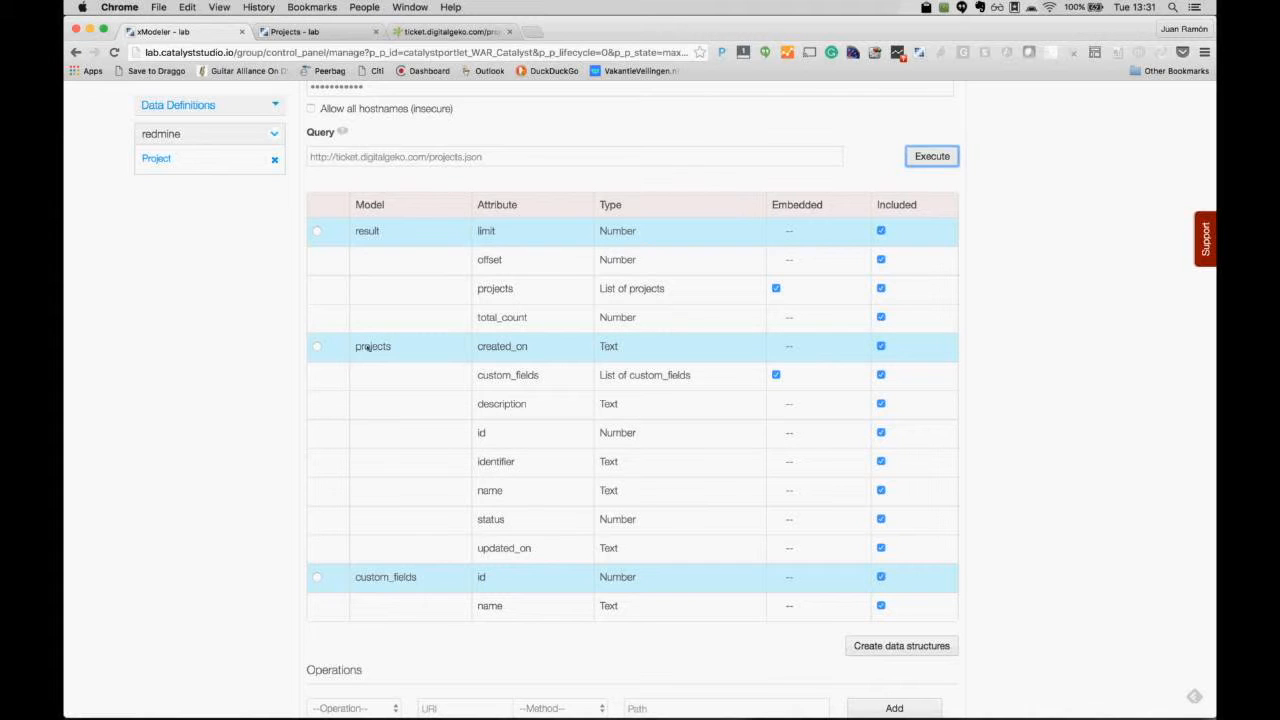
# Step: Select the 'projects' result model and create data structures, adding custom_fields under redmine
pyautogui.click(317, 346)
pyautogui.scroll(-2, 1072, 626)
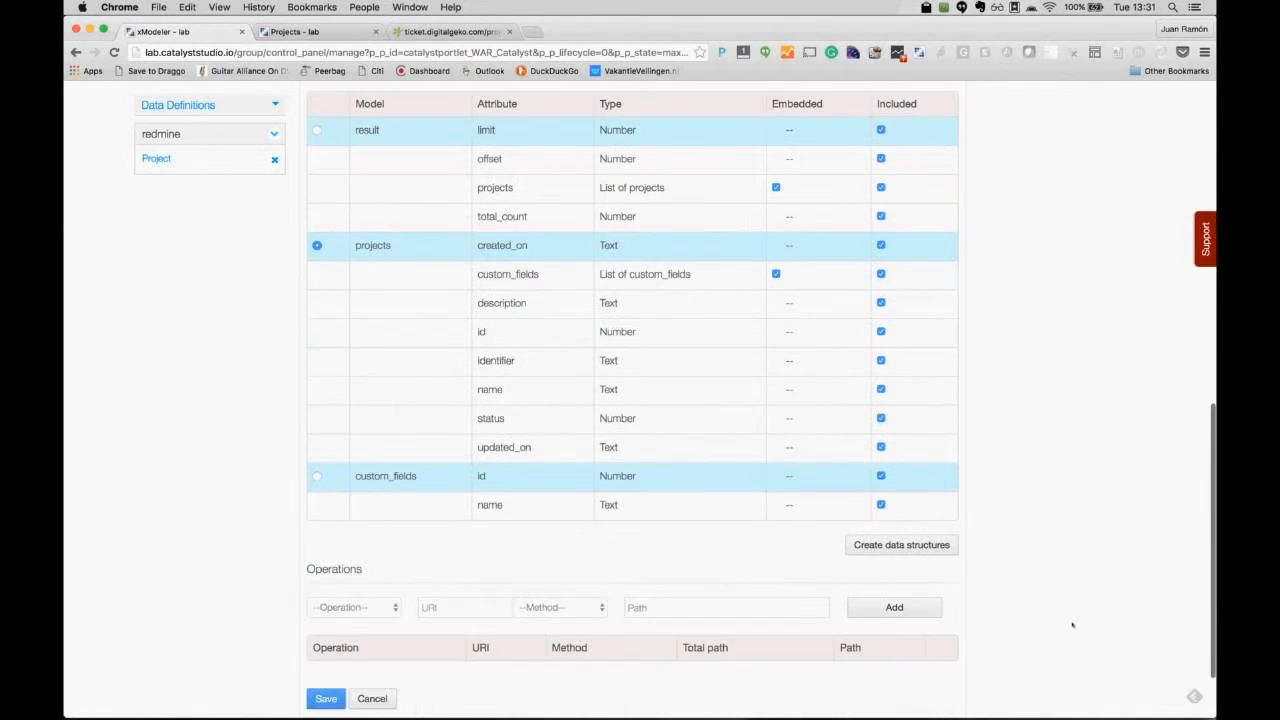
pyautogui.scroll(-1, 1072, 625)
pyautogui.click(901, 533)
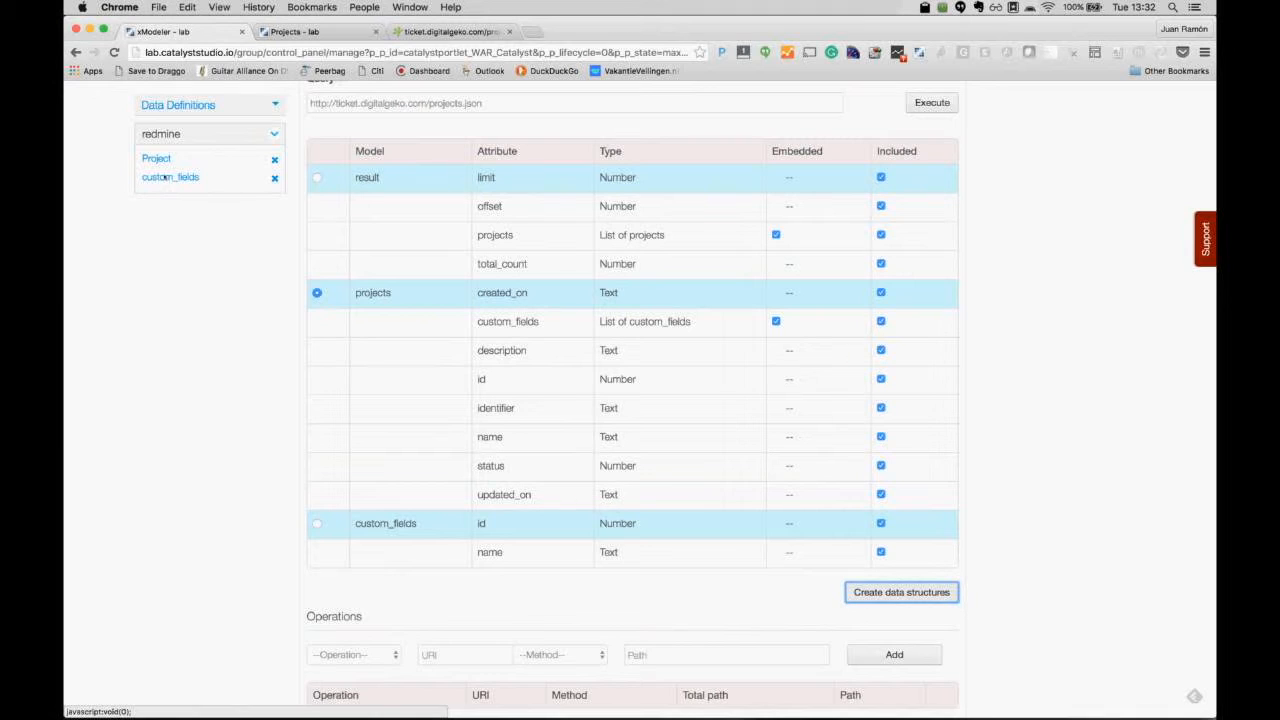
pyautogui.scroll(5, 191, 275)
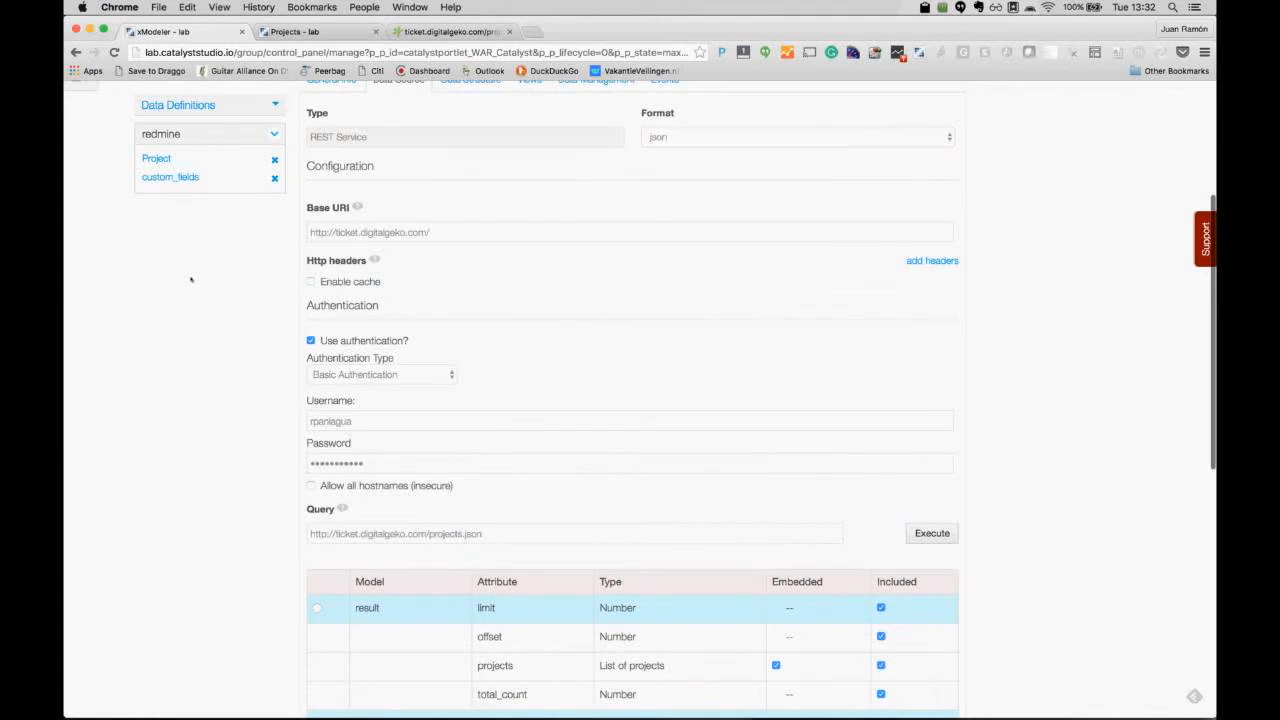
pyautogui.scroll(2, 191, 279)
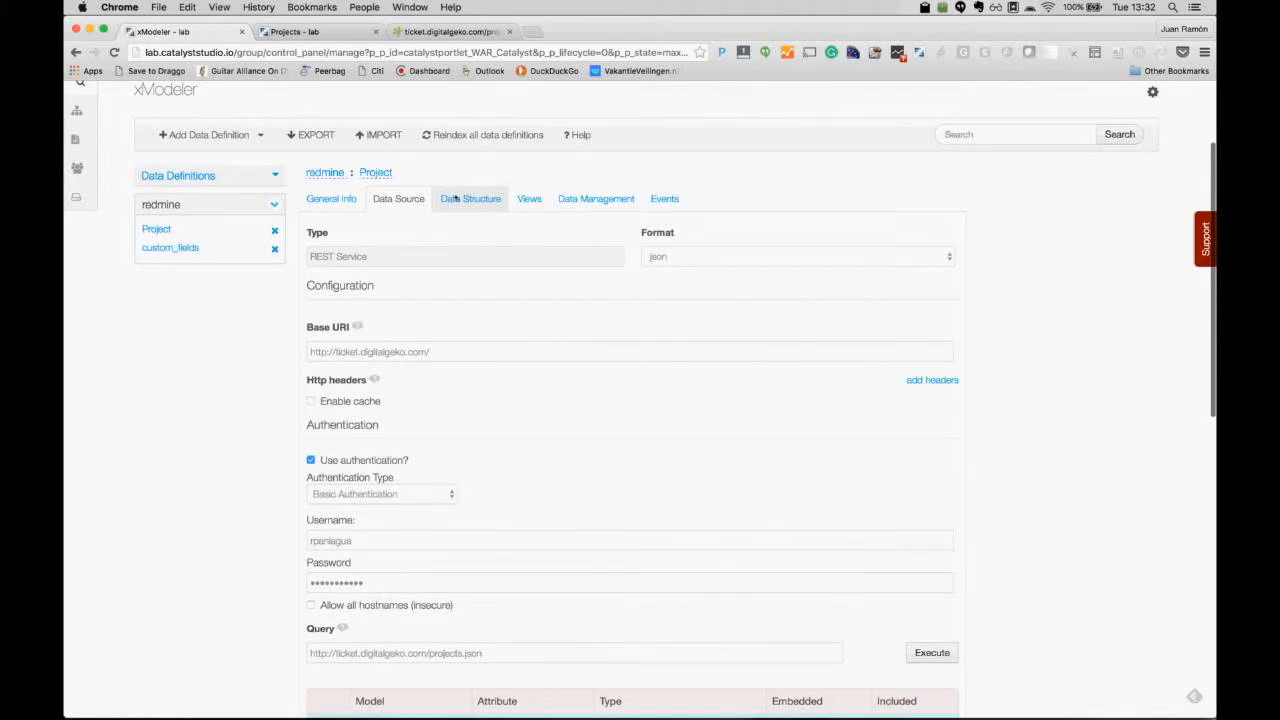
# Step: Review the Project data structure's eight fields and custom_fields' embedded multiple relation properties
pyautogui.click(455, 199)
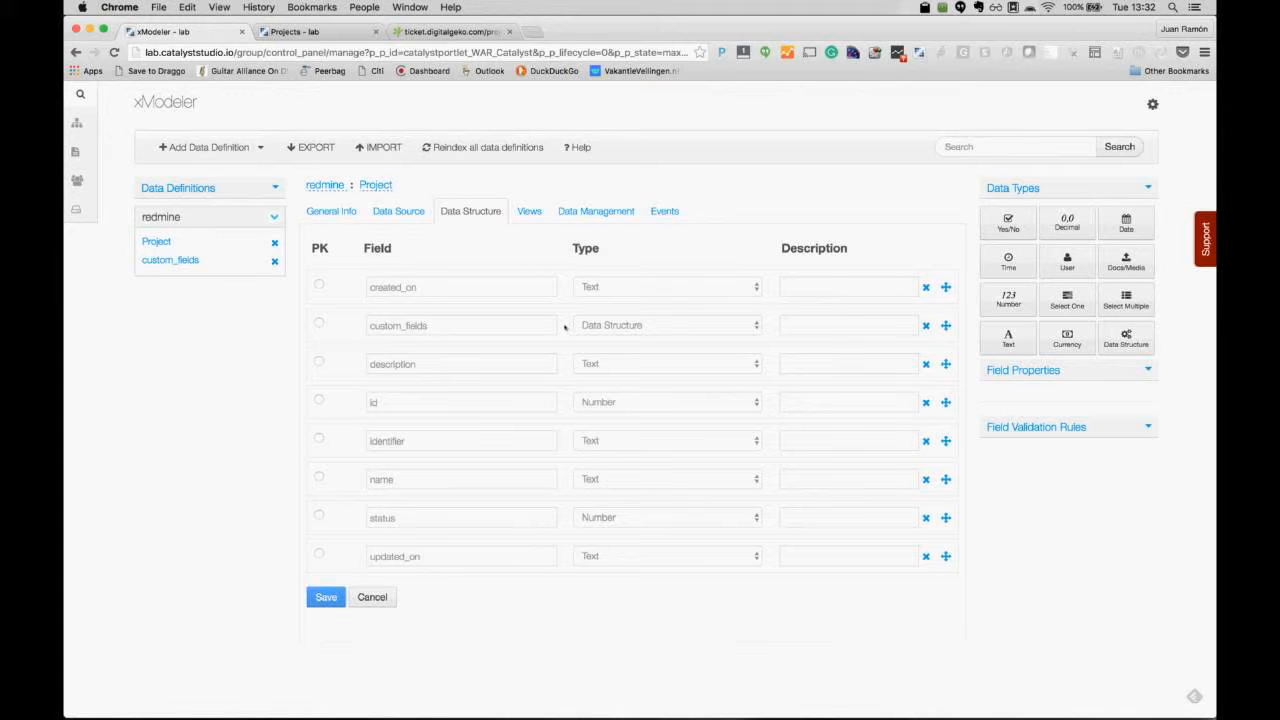
pyautogui.click(768, 324)
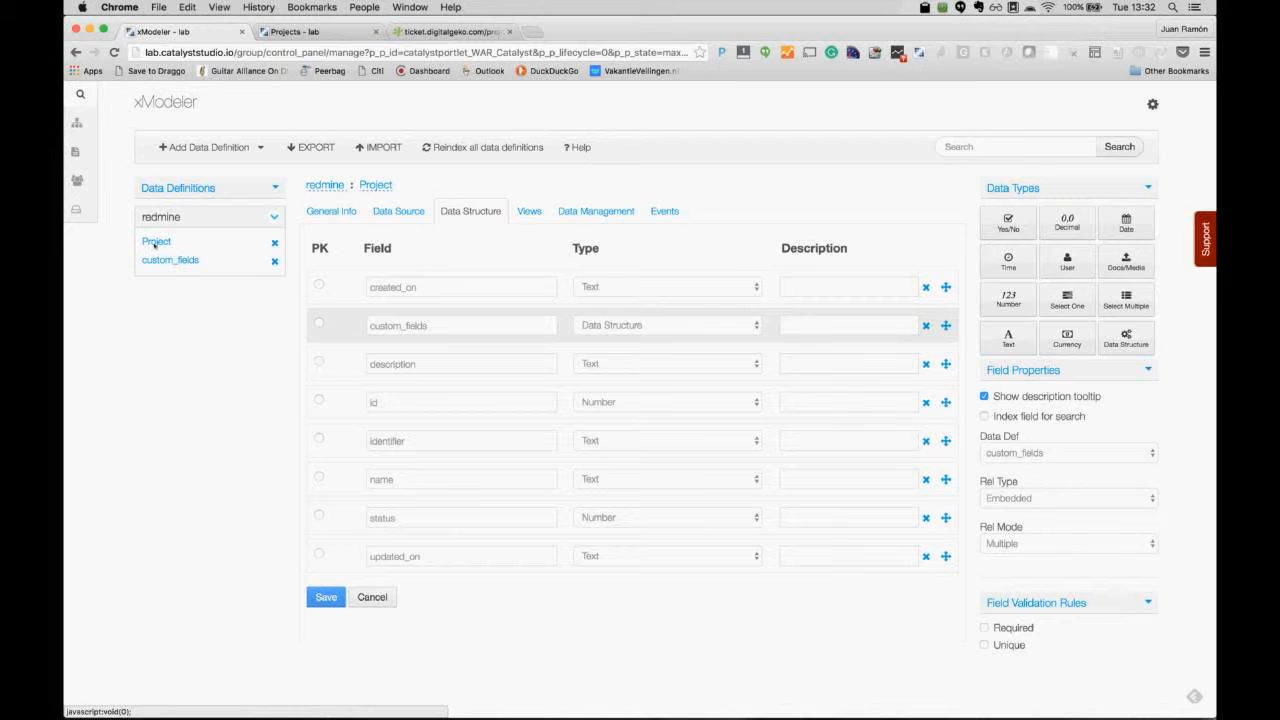
pyautogui.click(155, 243)
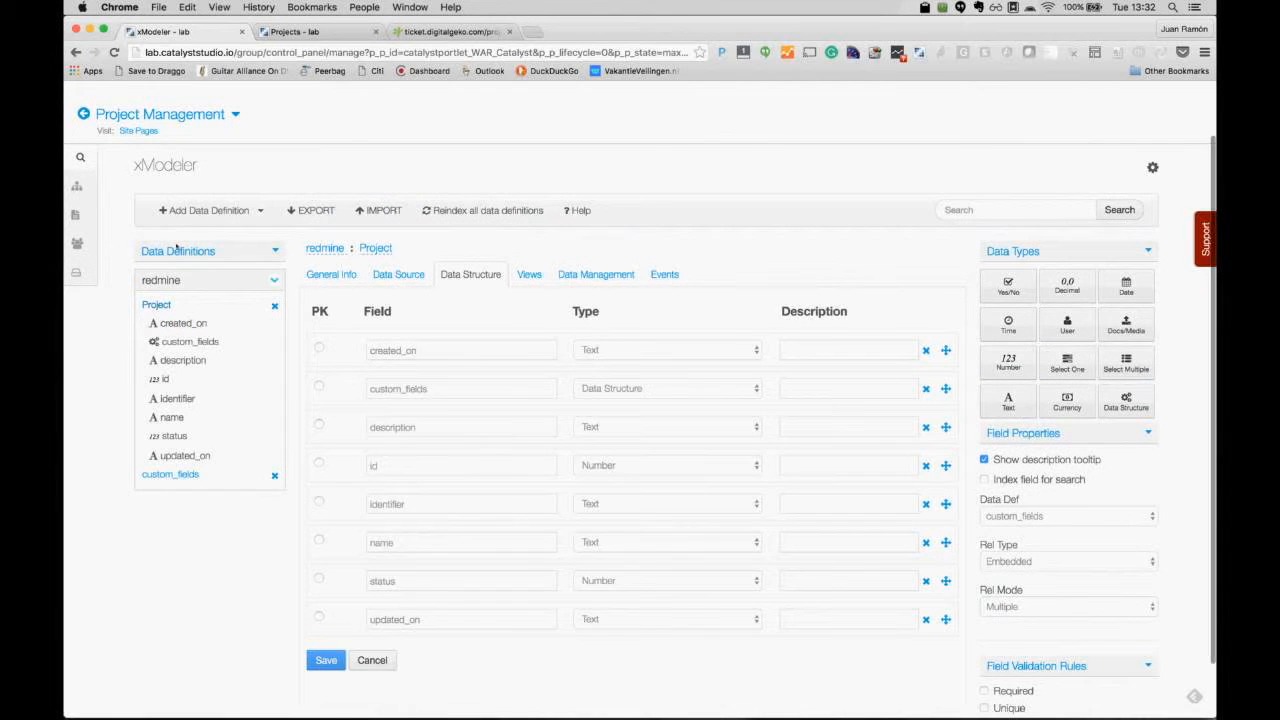
# Step: Return to the Project data source and choose List as the operation type
pyautogui.click(389, 276)
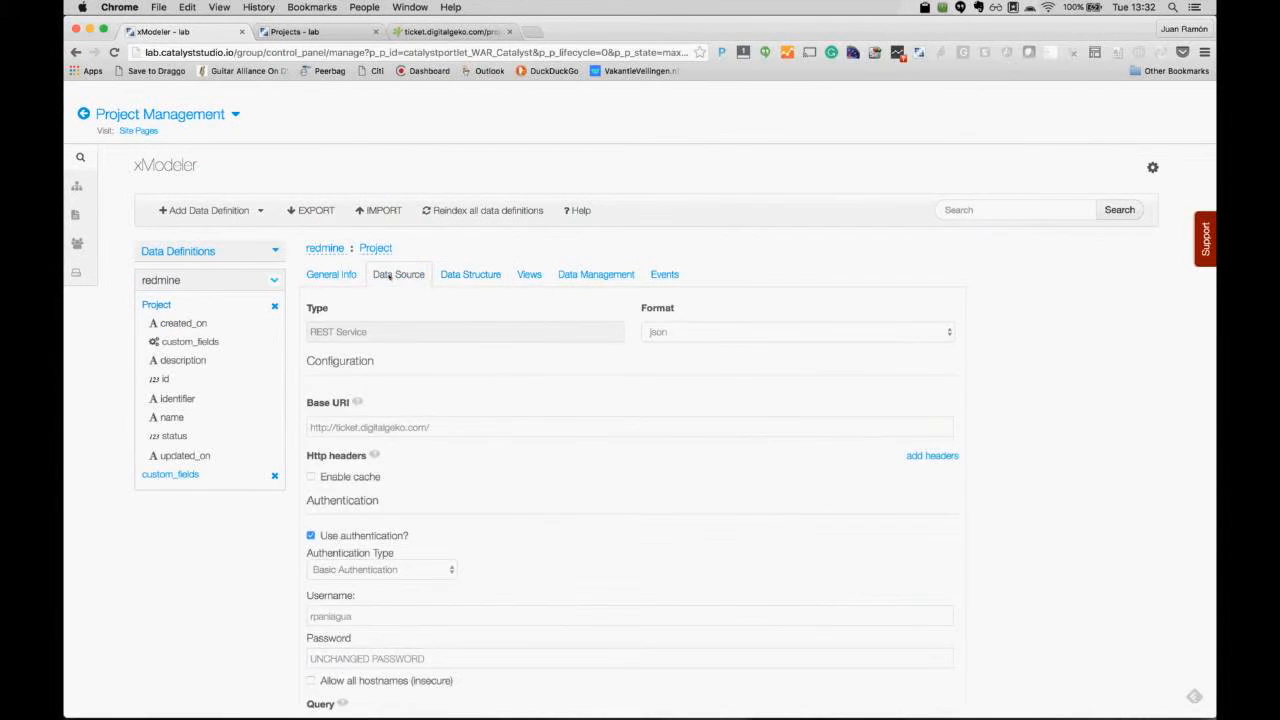
pyautogui.scroll(-1, 580, 473)
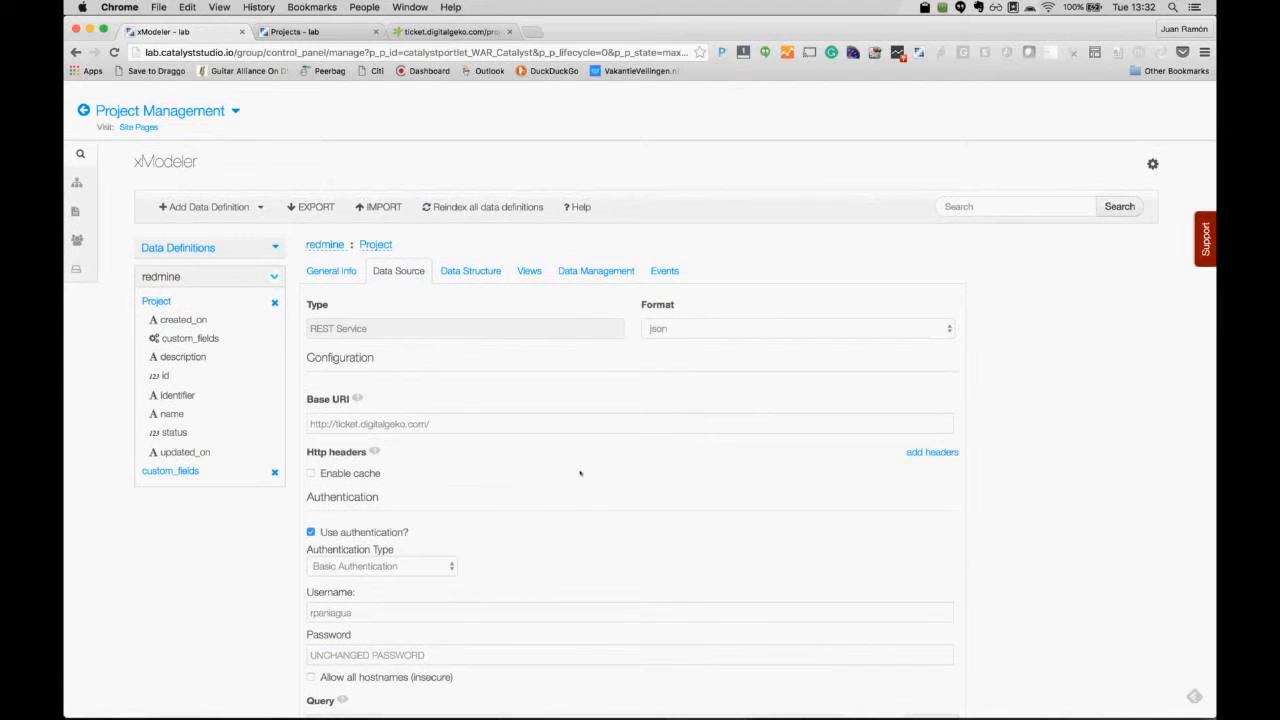
pyautogui.scroll(-5, 580, 473)
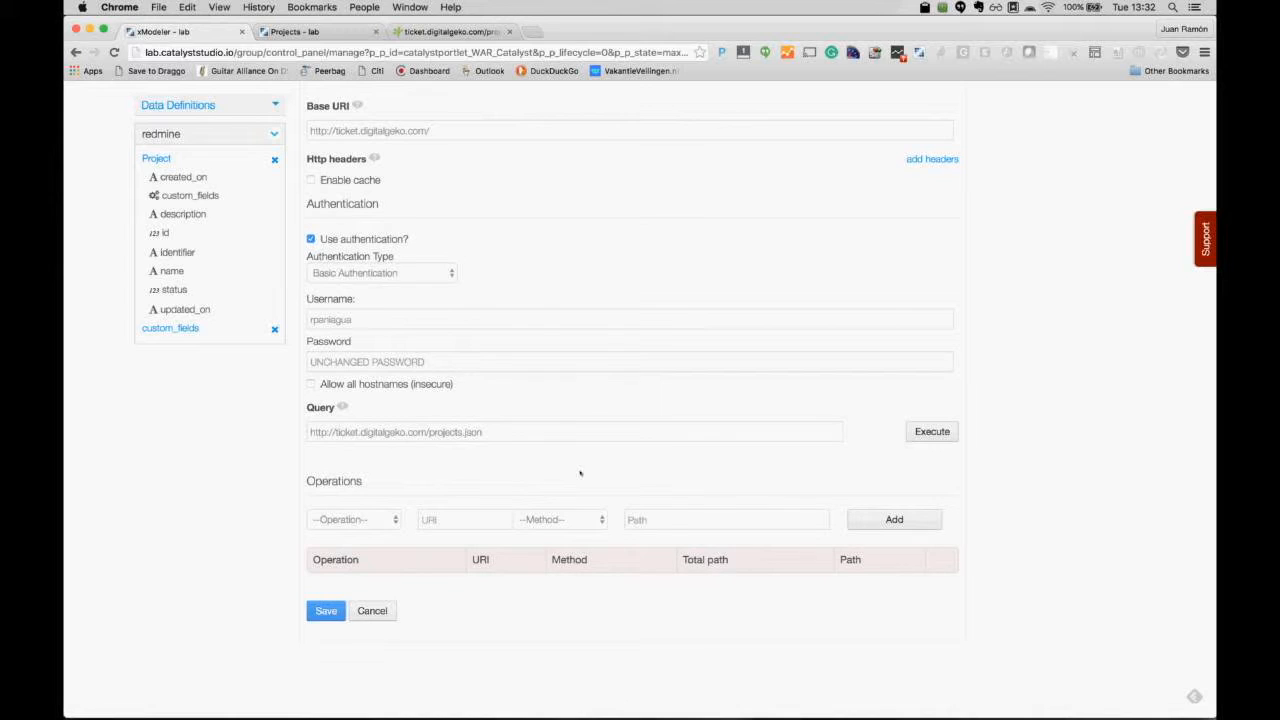
pyautogui.click(384, 522)
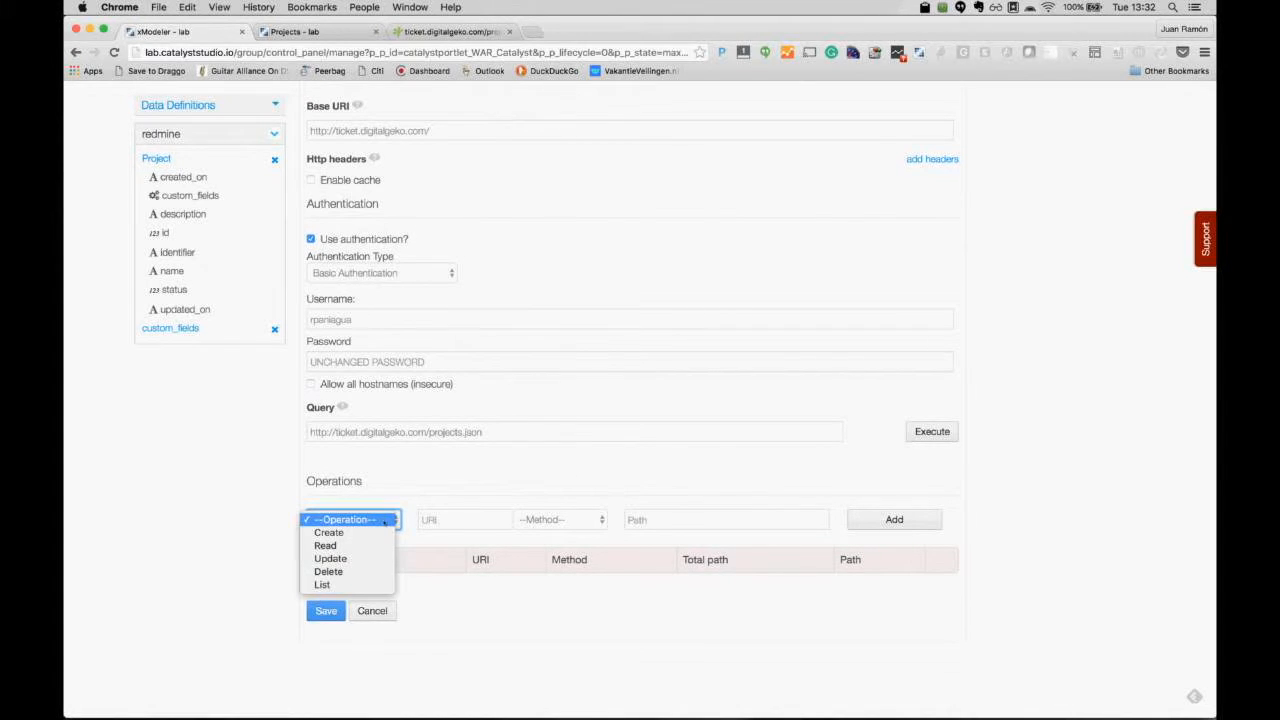
pyautogui.click(343, 585)
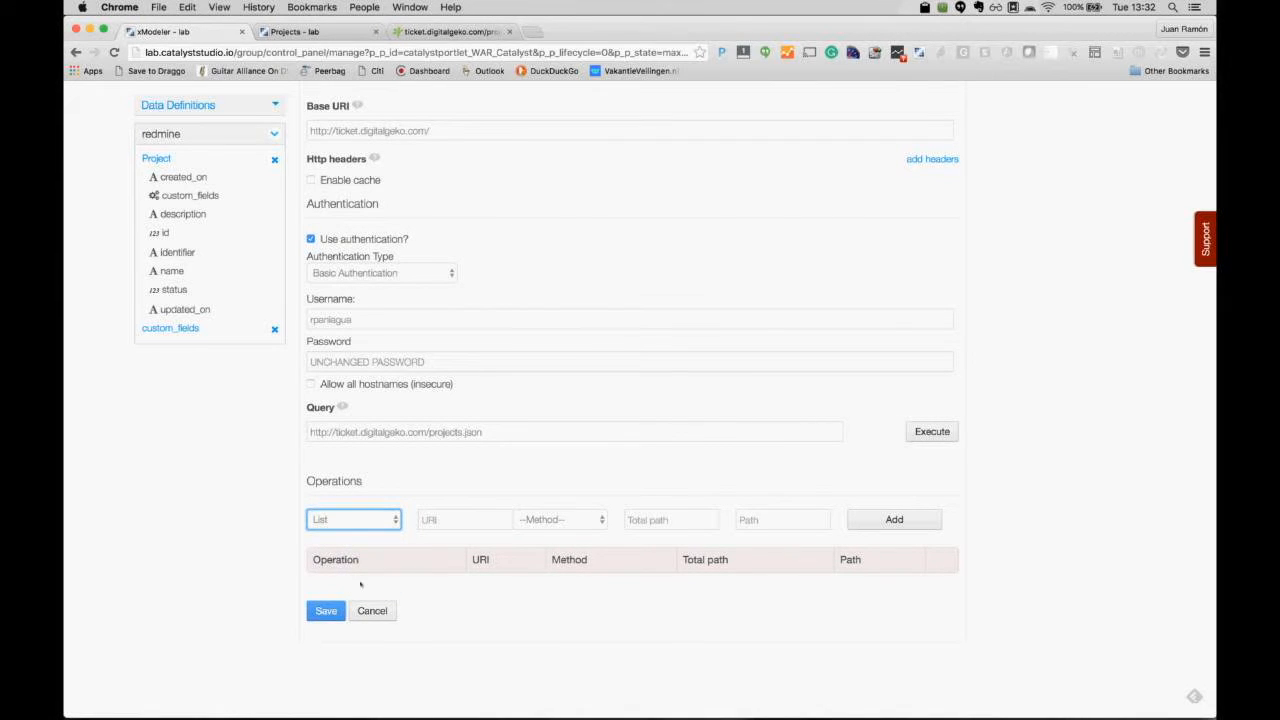
# Step: Set the List operation's URI to the projects.json URL with method GET
pyautogui.click(471, 522)
pyautogui.press('super+v')
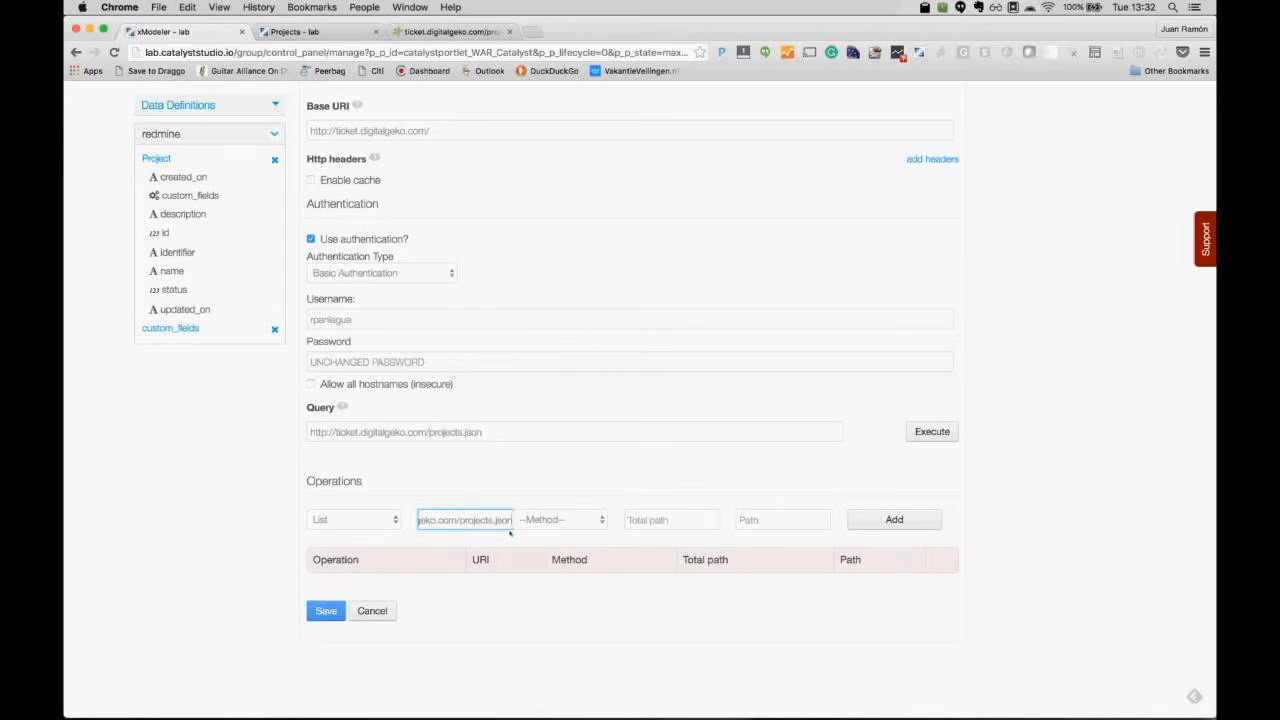
pyautogui.click(577, 517)
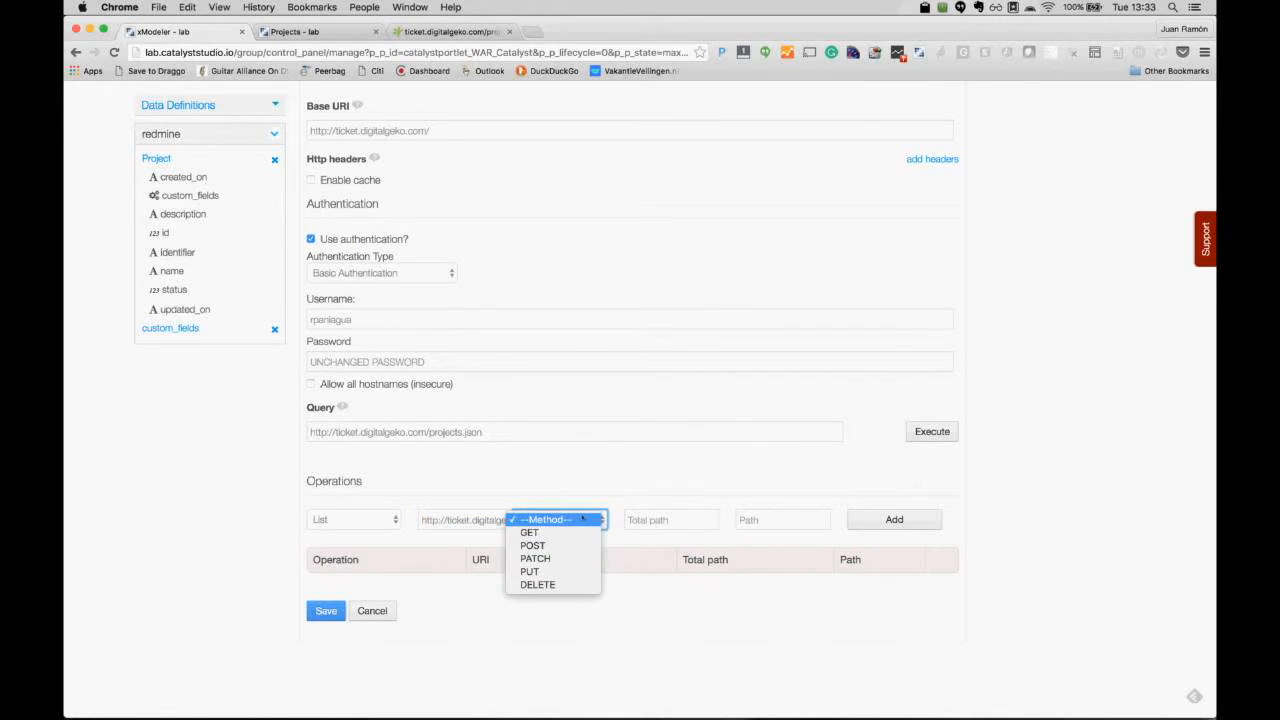
pyautogui.click(545, 535)
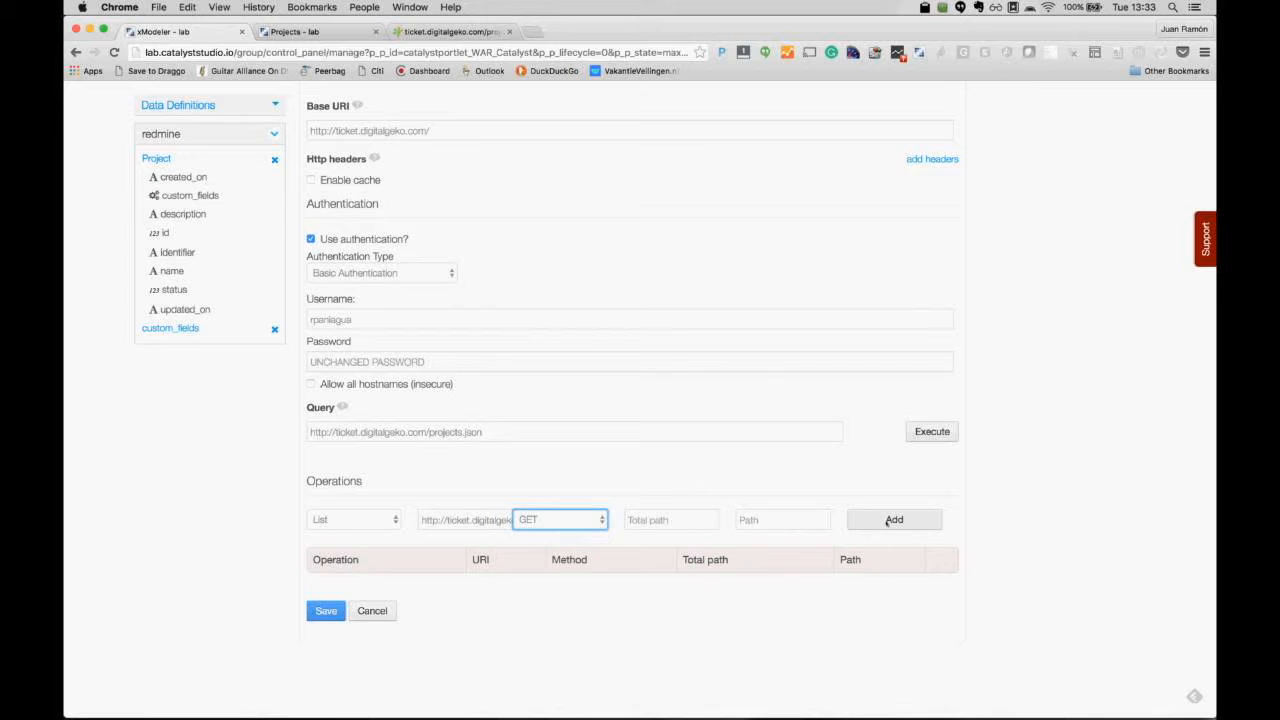
pyautogui.click(758, 521)
# Step: Query projects.json for sample data and choose result.projects as the data path
pyautogui.write('http://ticket.digitalgeko.com/projects.json')
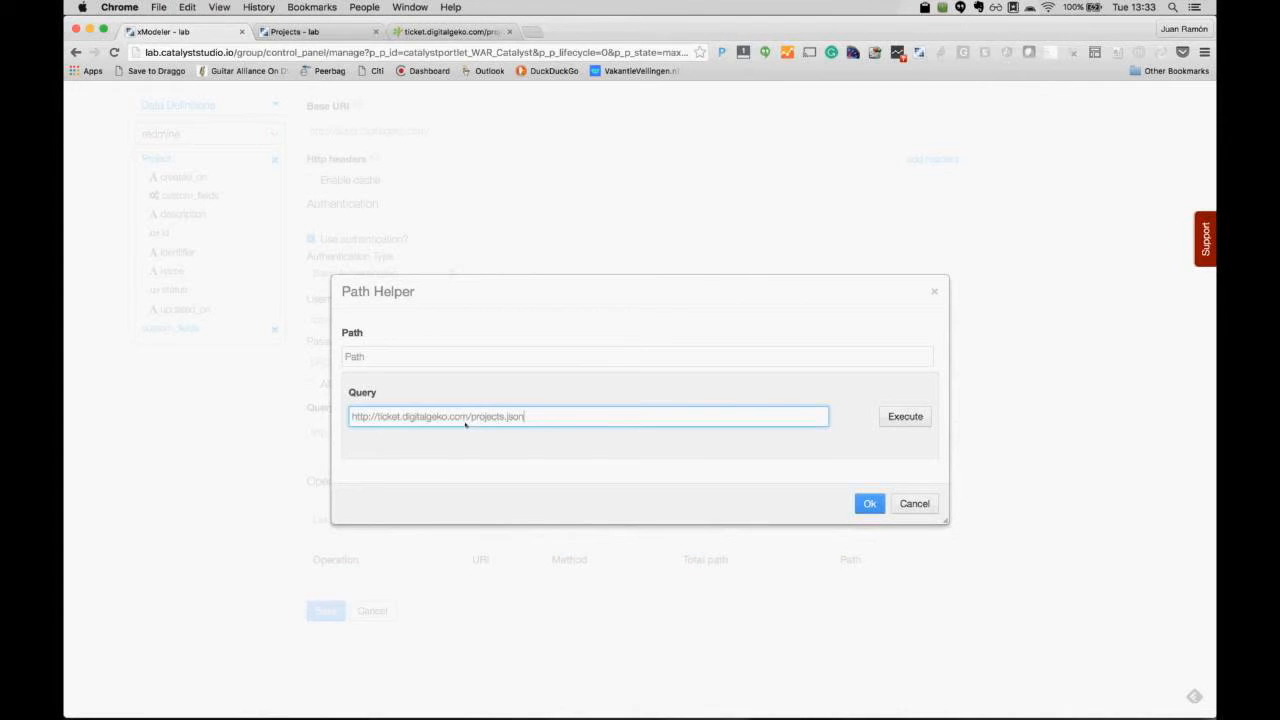
pyautogui.click(901, 416)
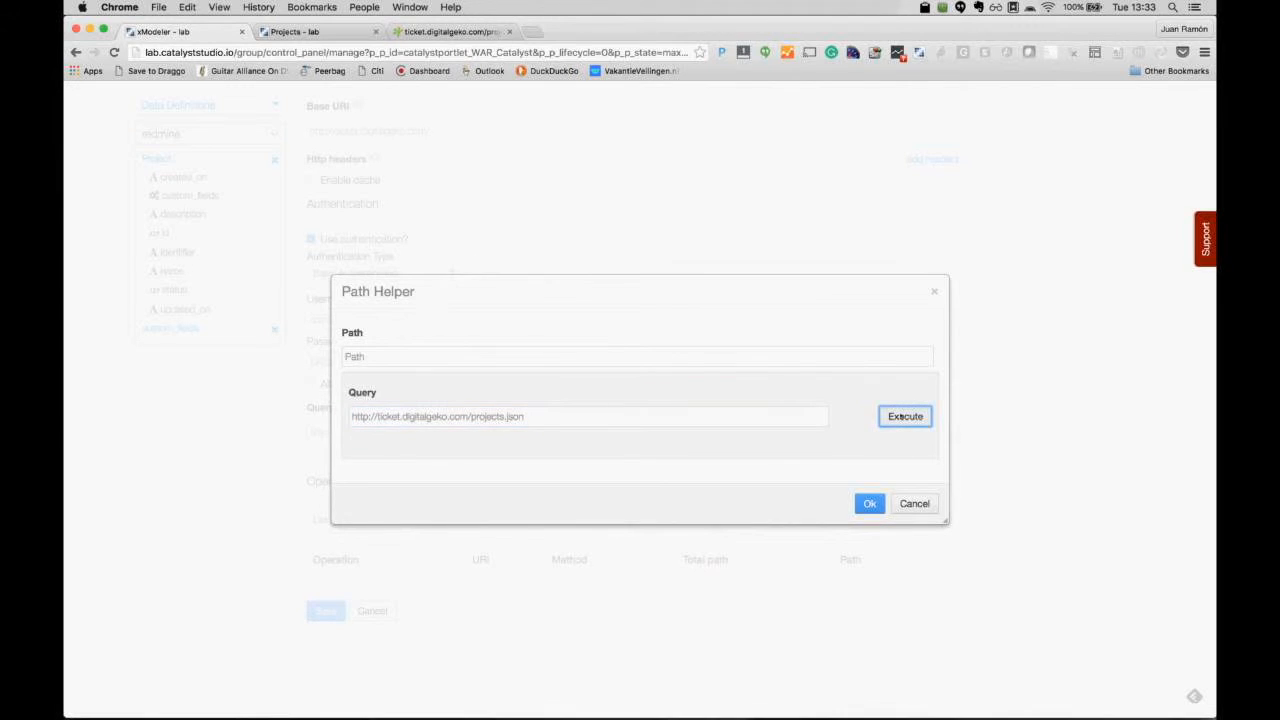
pyautogui.scroll(-5, 782, 506)
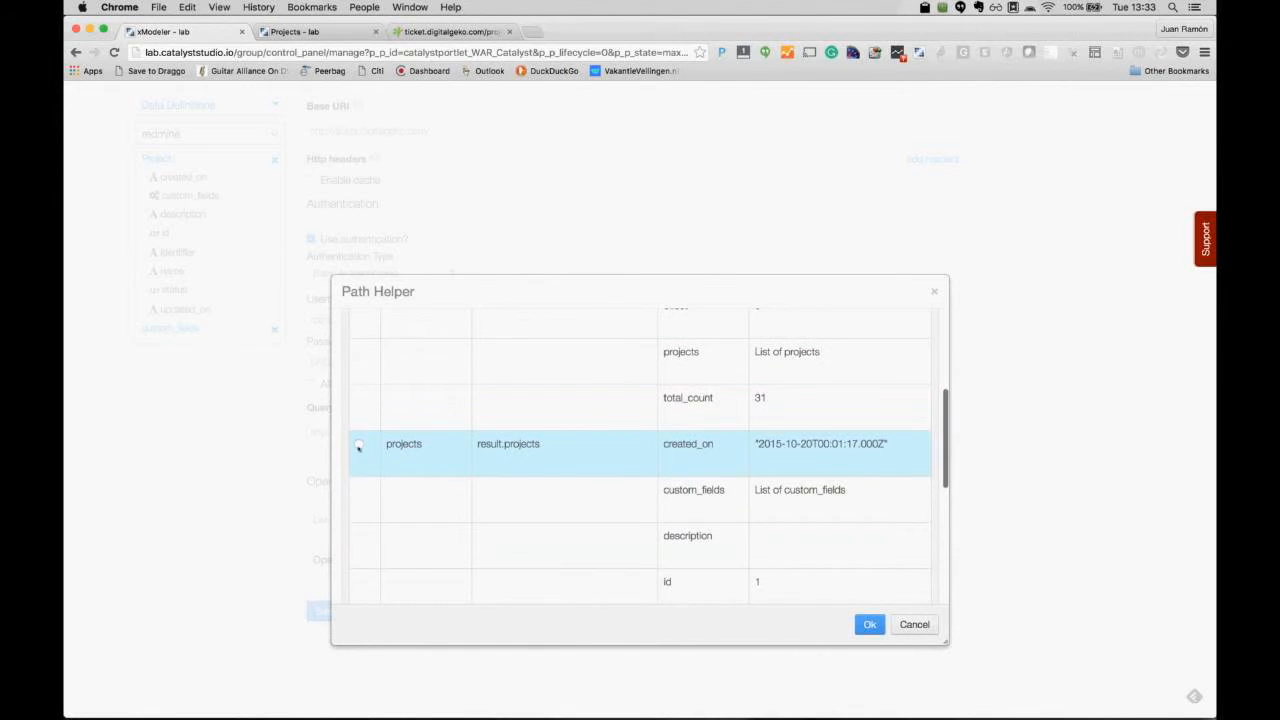
pyautogui.click(358, 445)
pyautogui.click(867, 625)
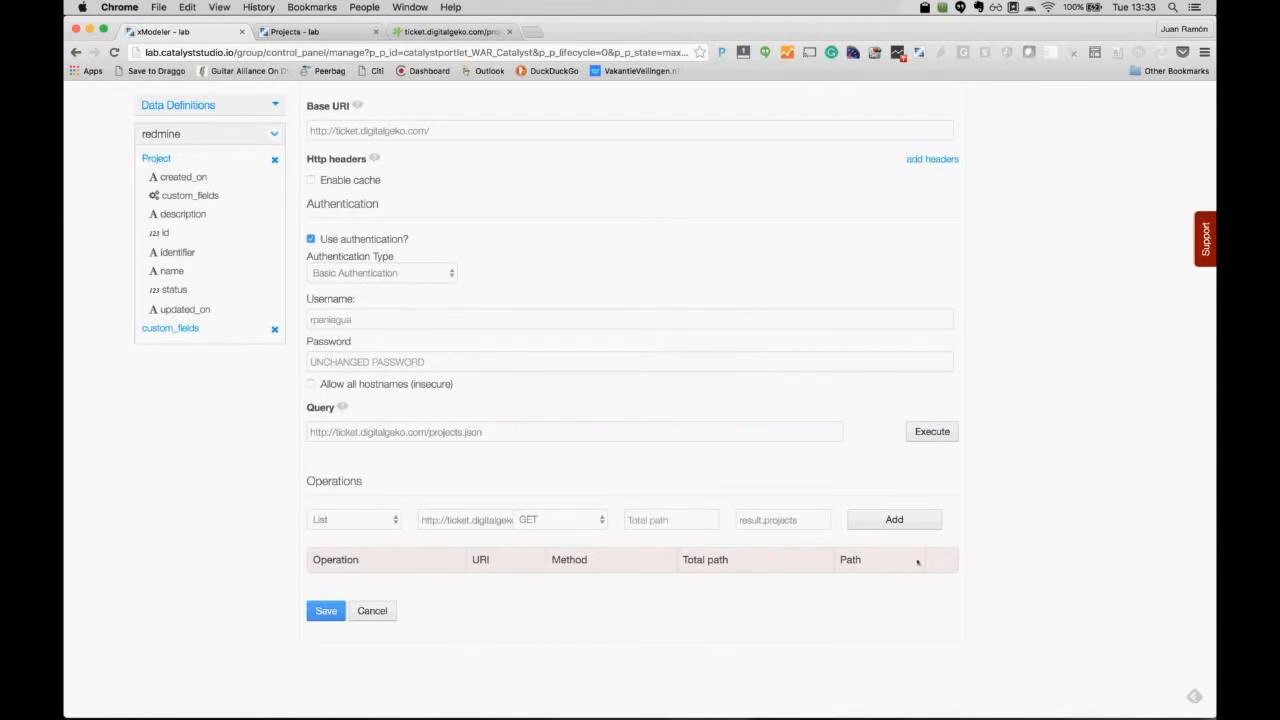
# Step: Add the List operation and save the Project definition
pyautogui.click(891, 521)
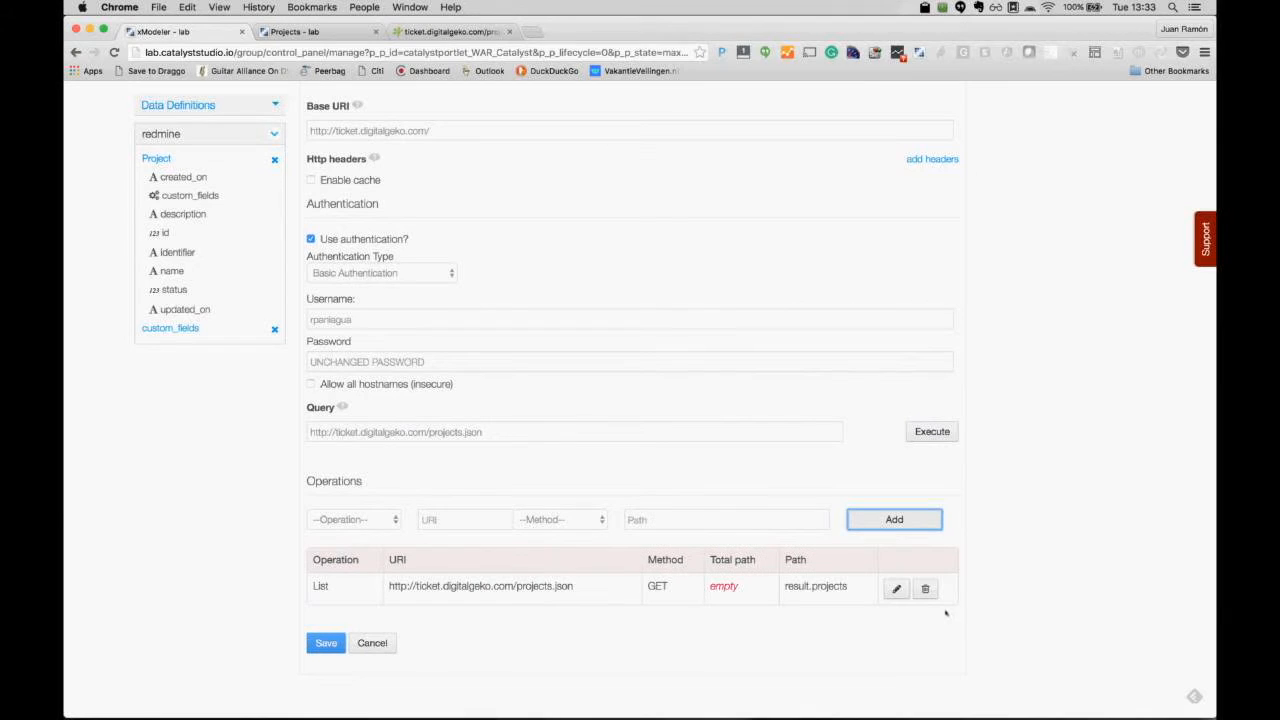
pyautogui.click(326, 643)
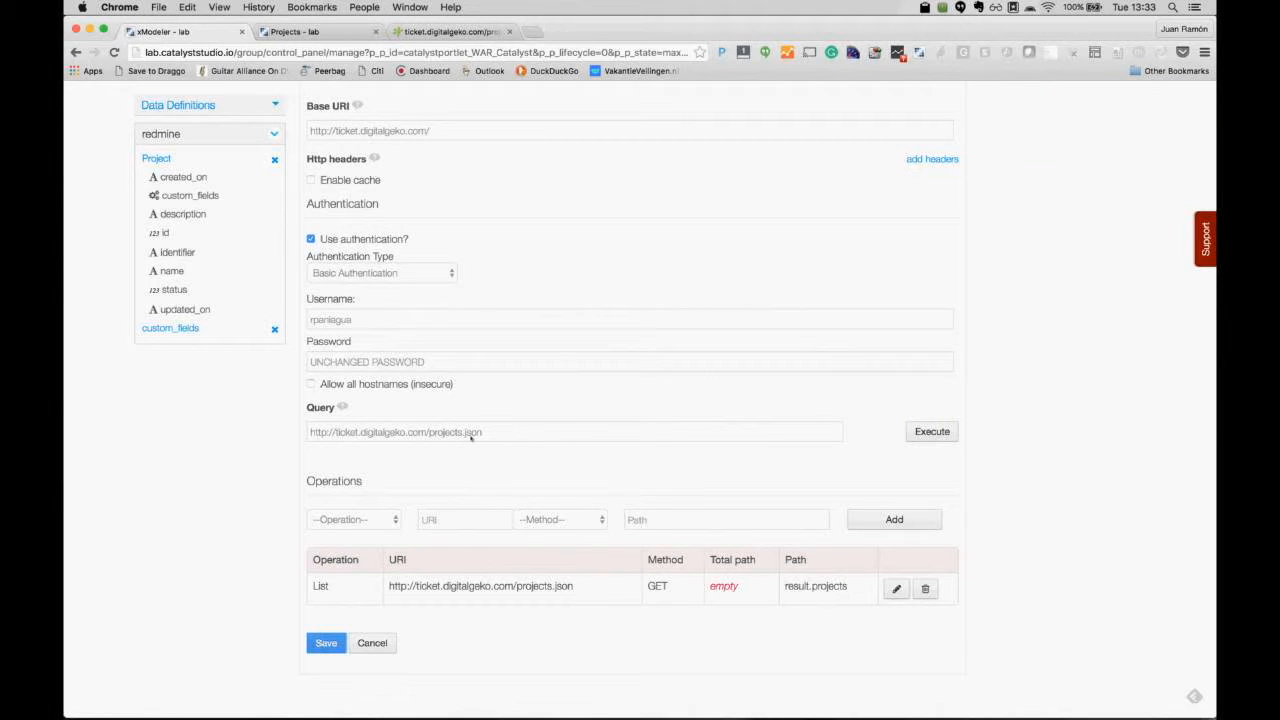
pyautogui.scroll(5, 471, 437)
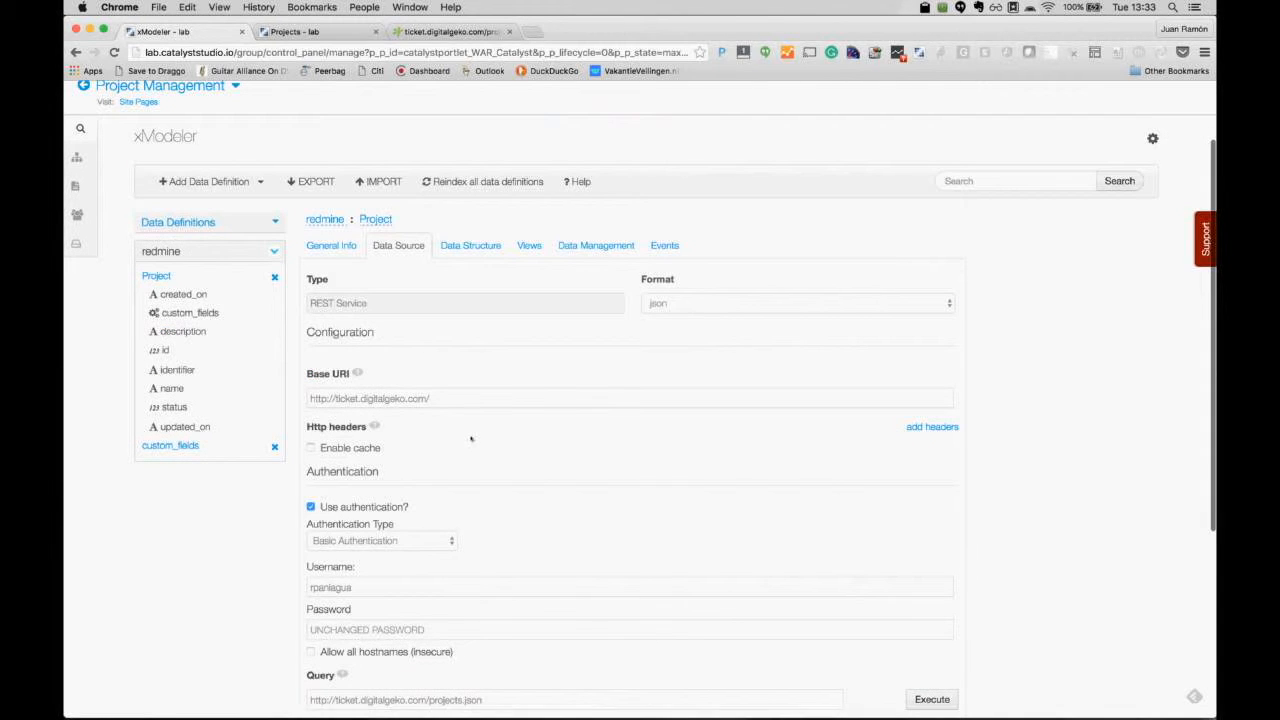
# Step: Add a new table view named 'Projects' to the Project definition's views
pyautogui.click(530, 246)
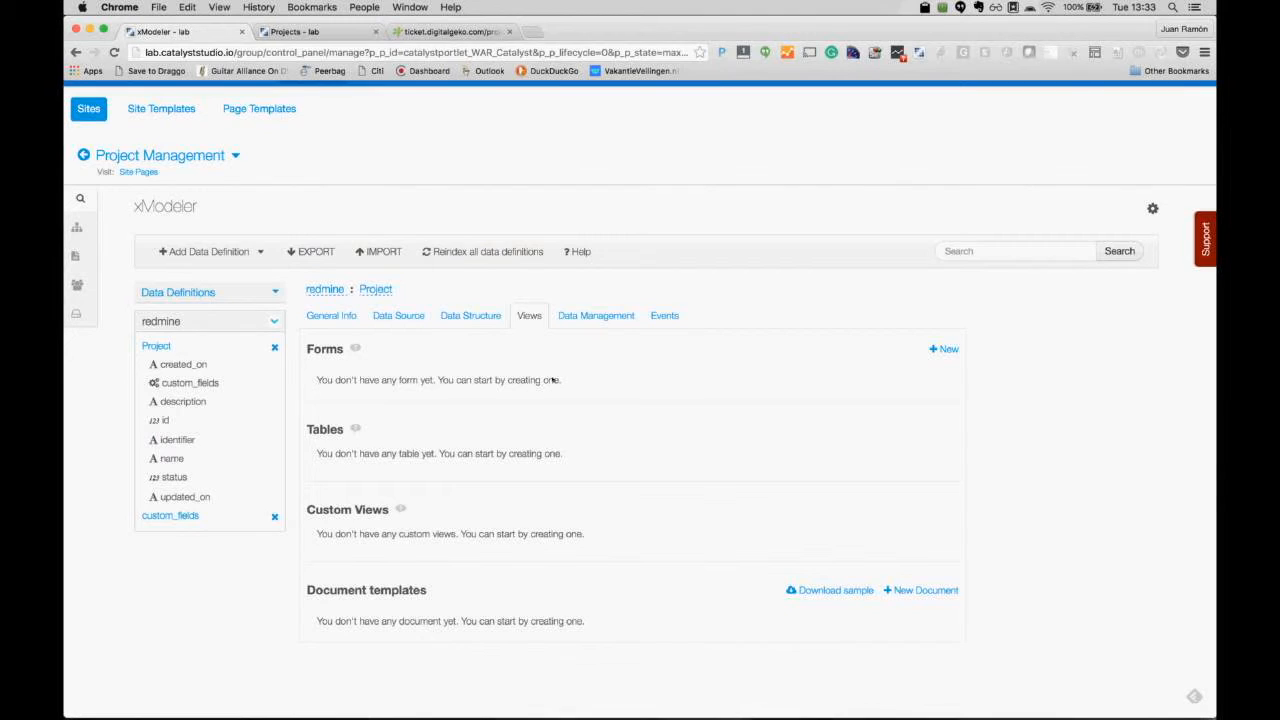
pyautogui.scroll(-1, 553, 380)
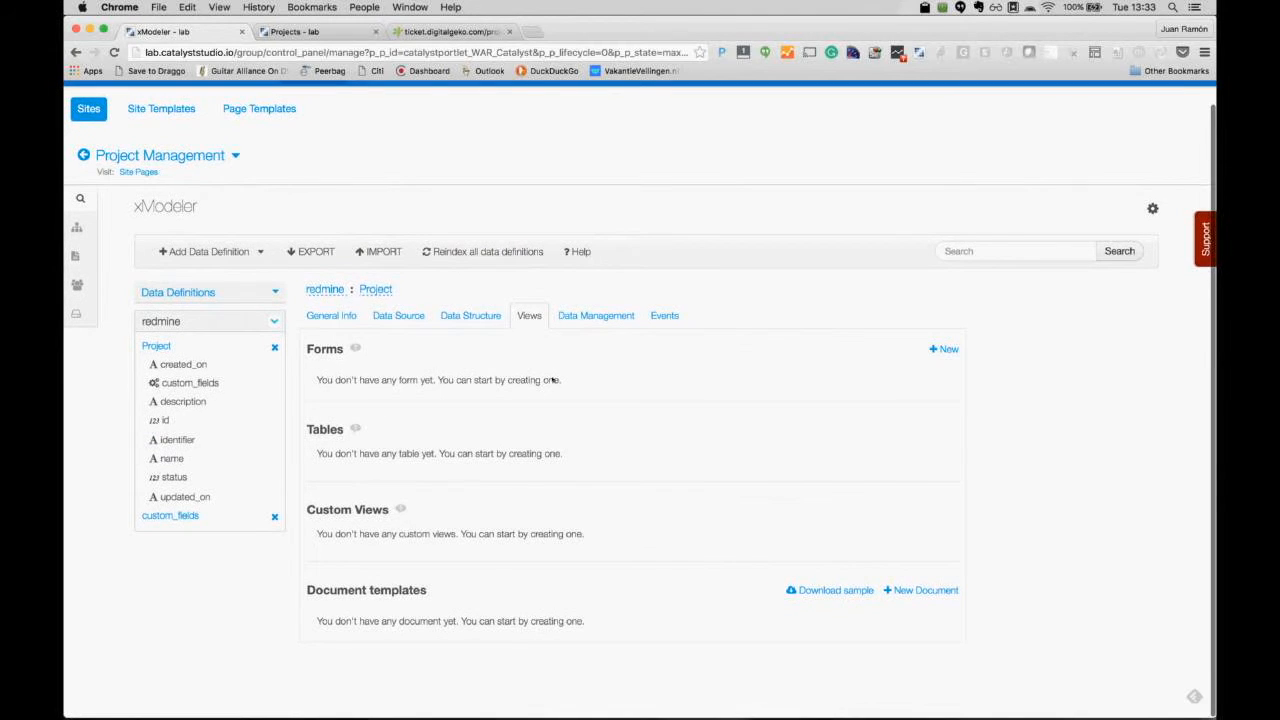
pyautogui.click(933, 350)
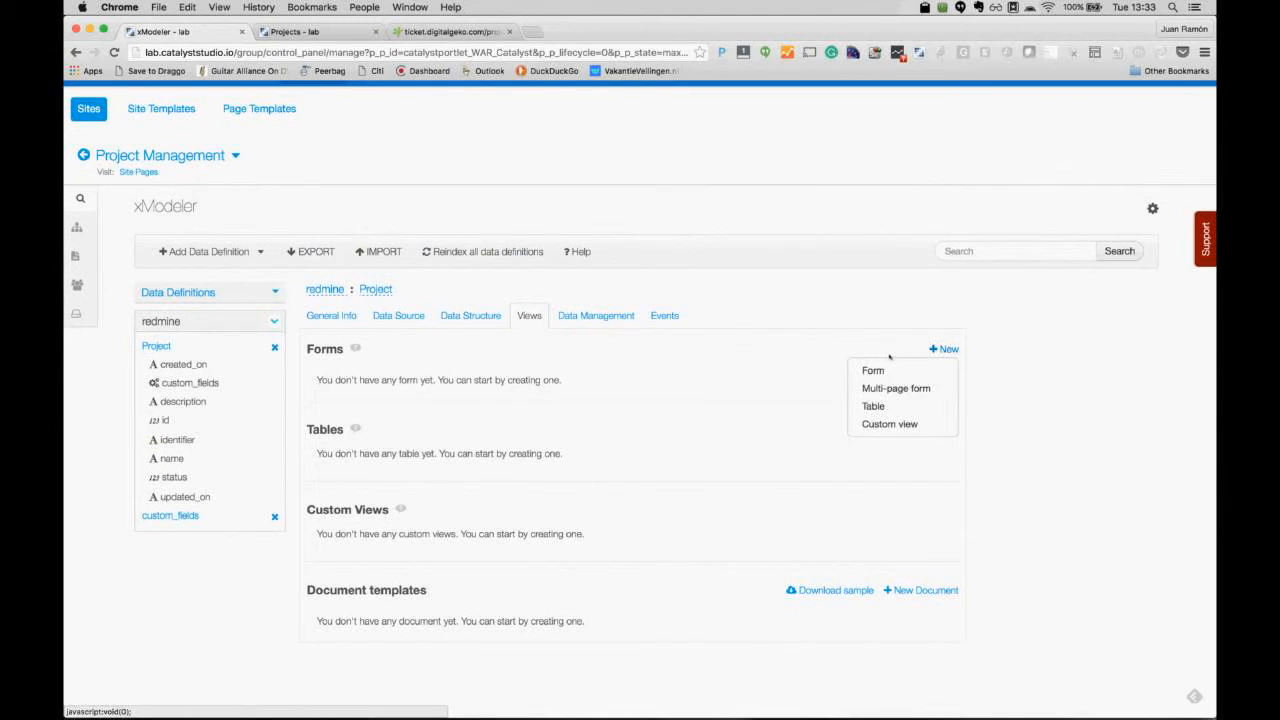
pyautogui.click(873, 406)
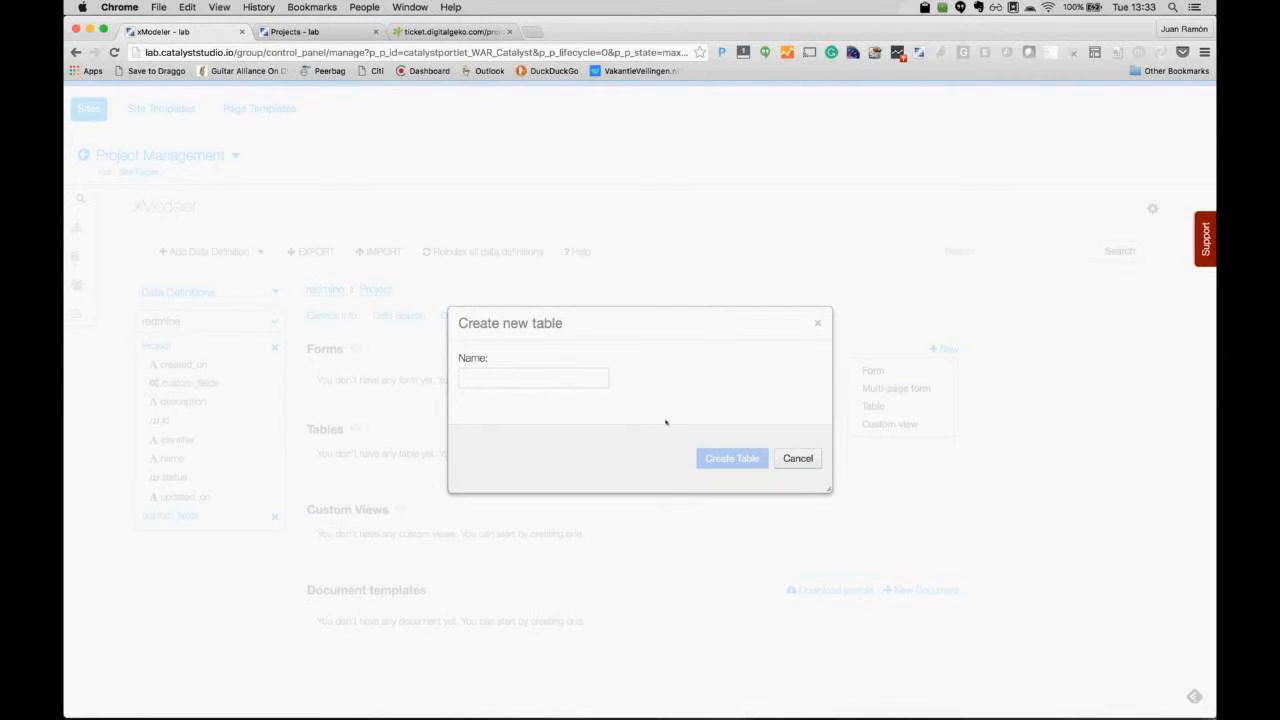
pyautogui.write('Pro')
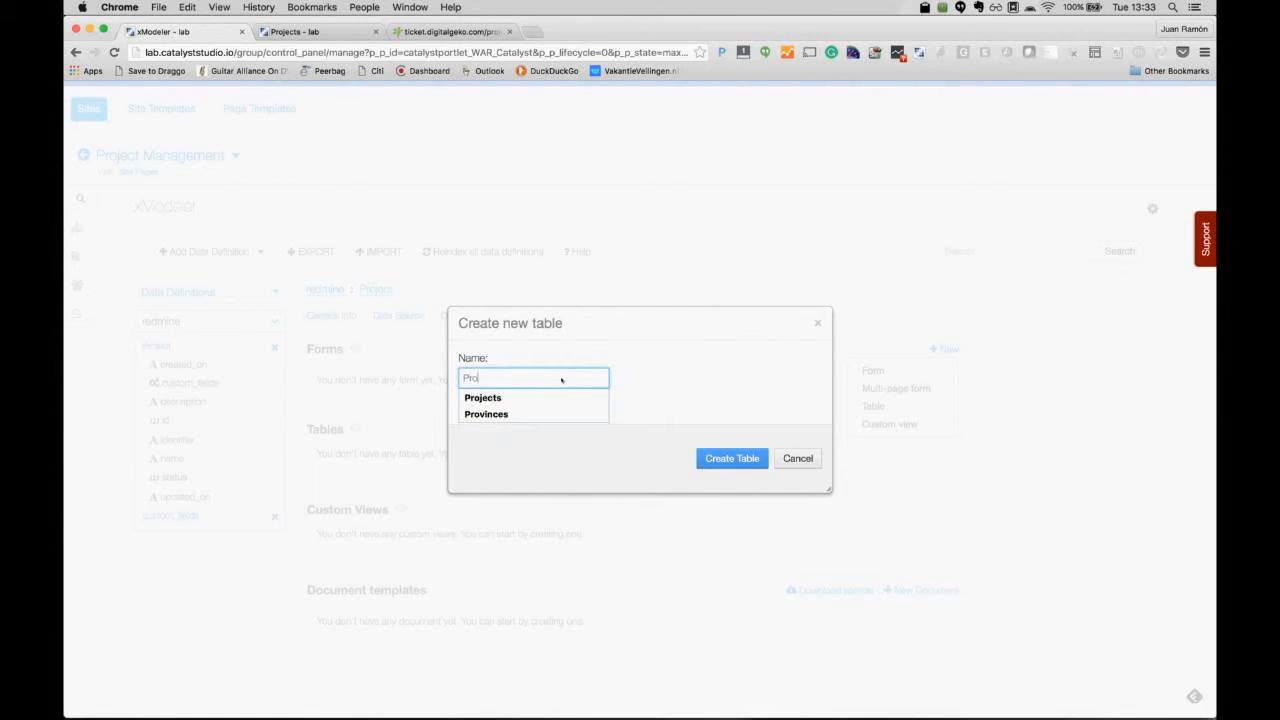
pyautogui.write('jects')
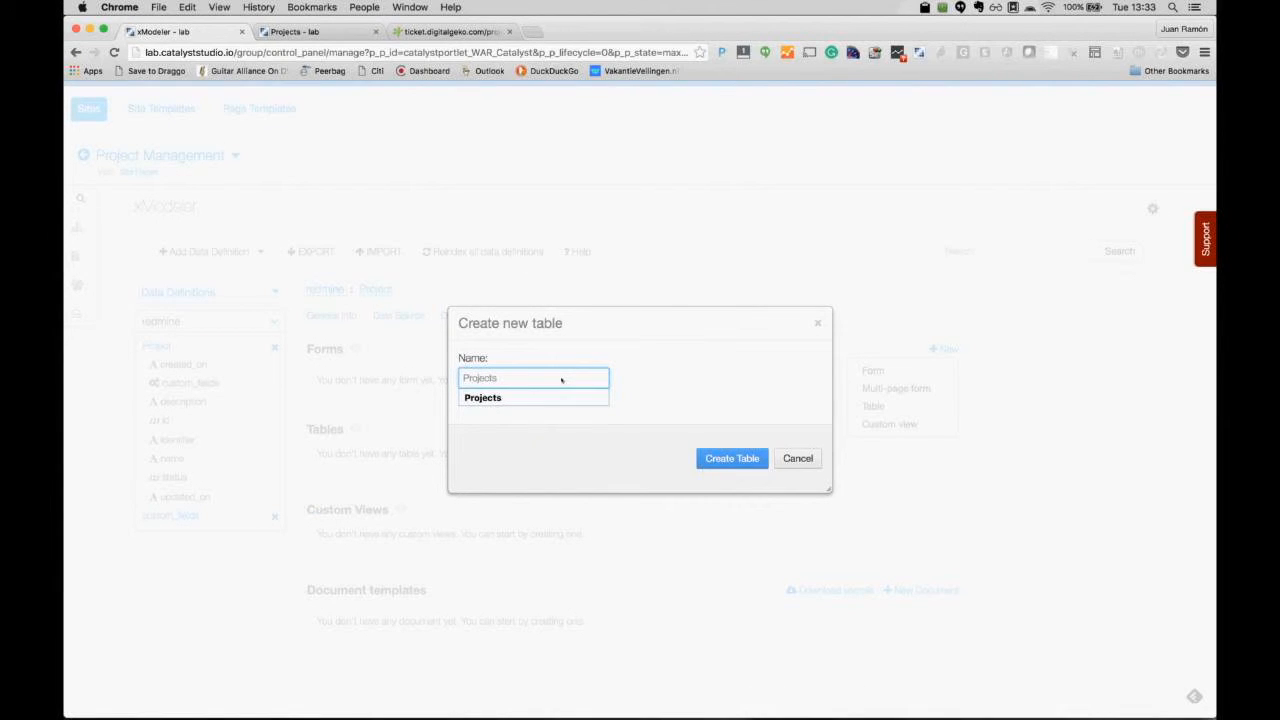
pyautogui.press('Return')
pyautogui.scroll(-3, 575, 384)
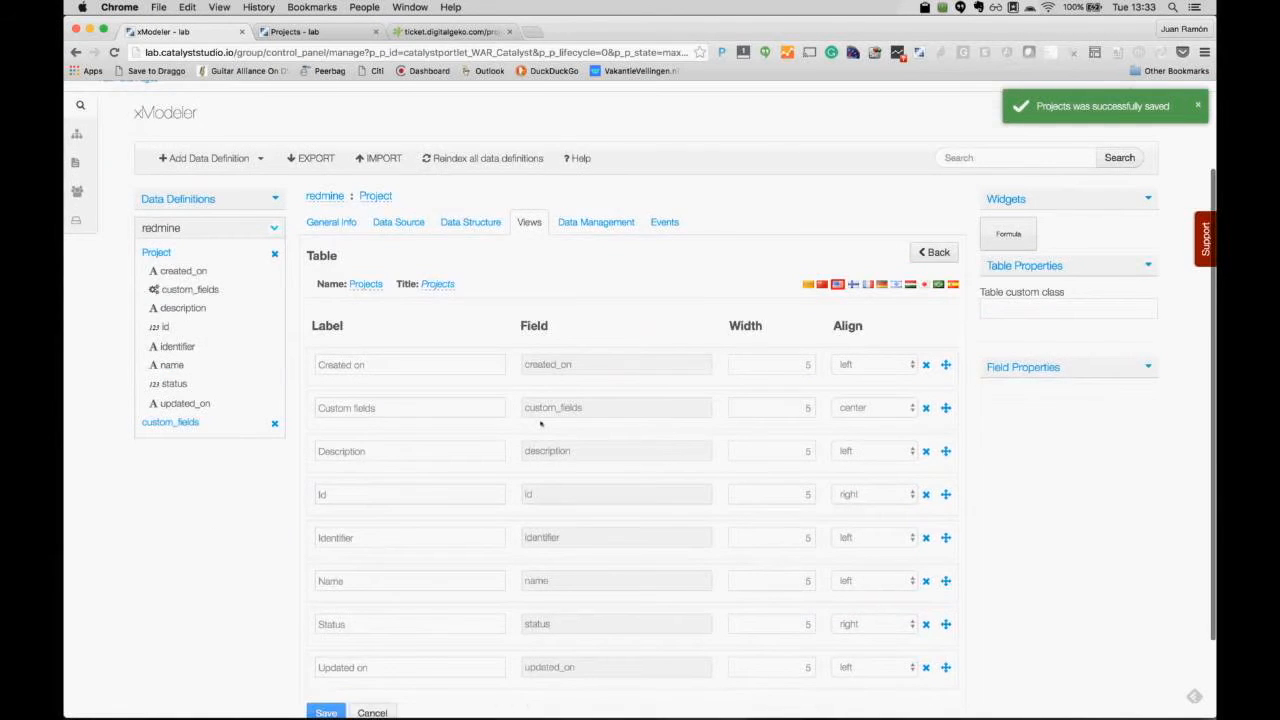
# Step: Remove the Custom fields and Description columns from the Projects table
pyautogui.scroll(-1, 608, 492)
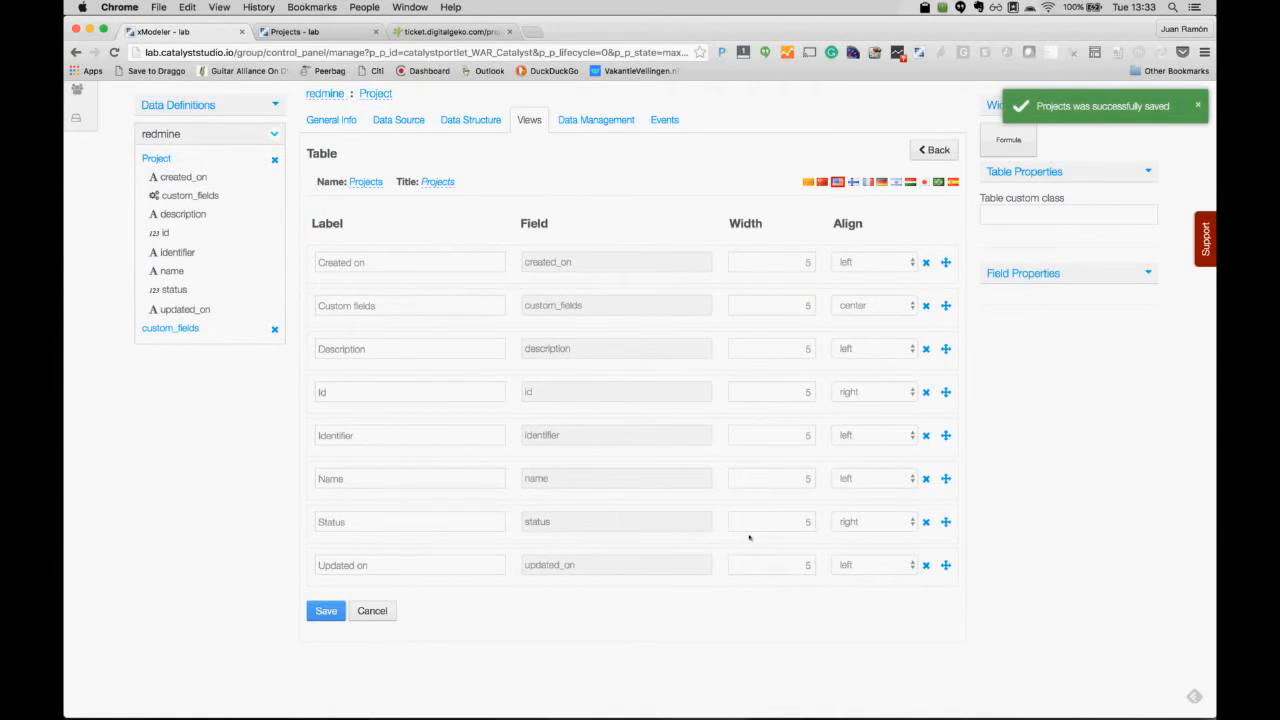
pyautogui.click(722, 302)
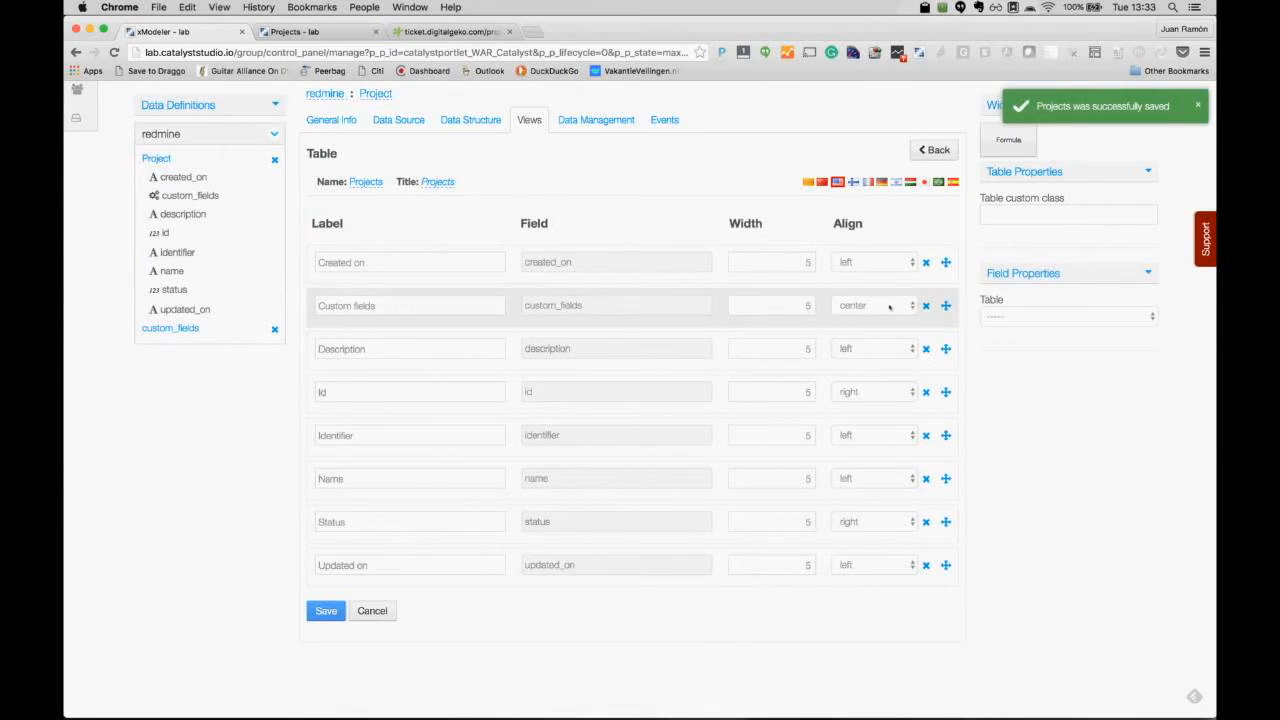
pyautogui.click(926, 305)
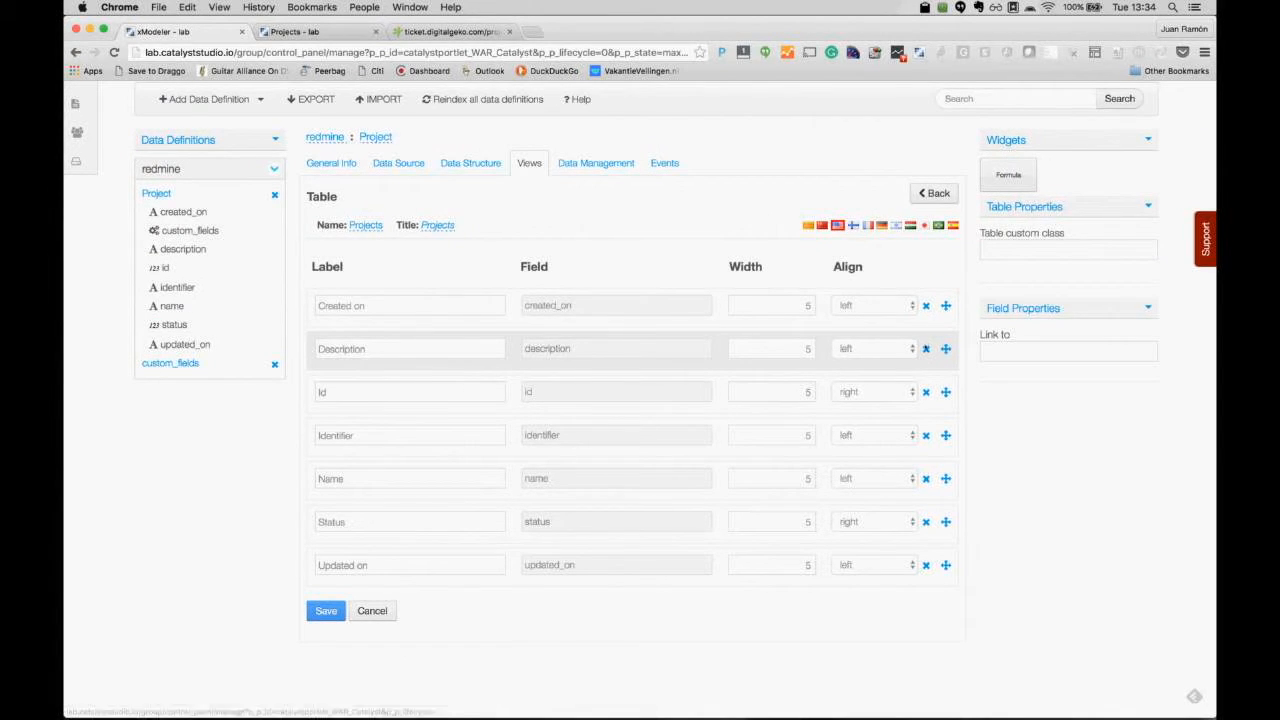
pyautogui.click(926, 348)
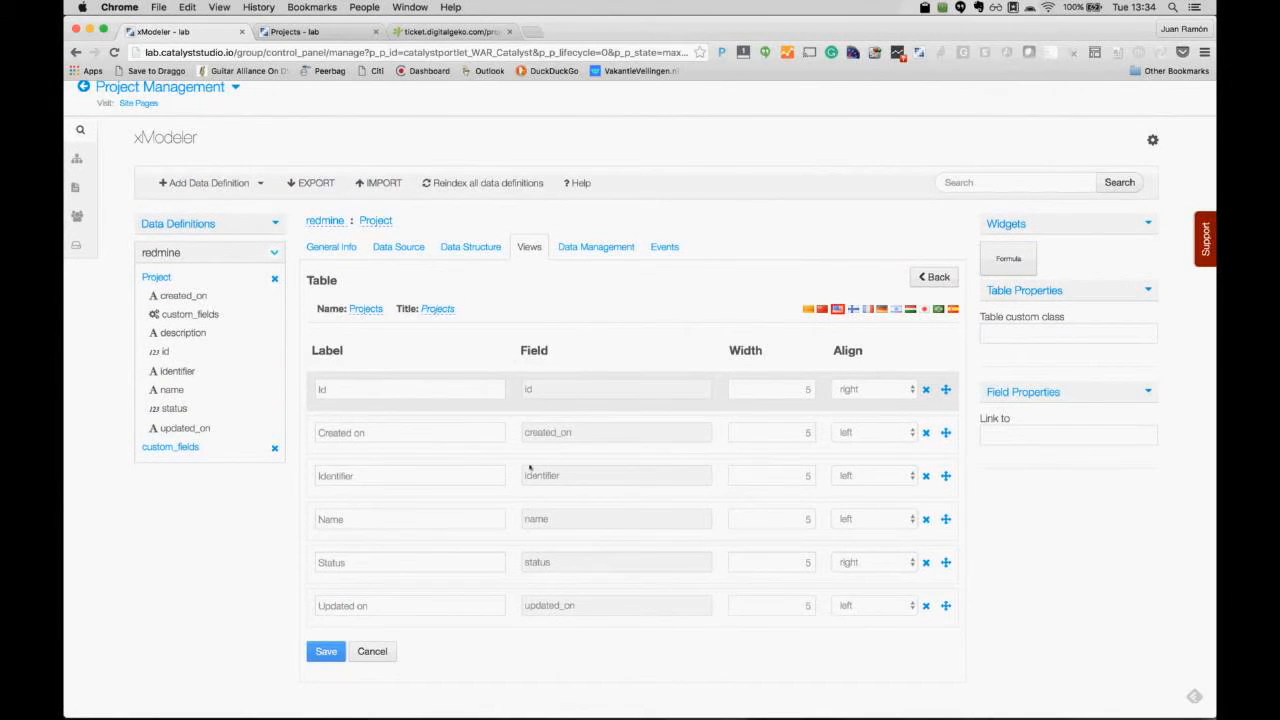
# Step: Move Name and Status up under Id, delete Identifier, and save the table
pyautogui.scroll(-1, 530, 467)
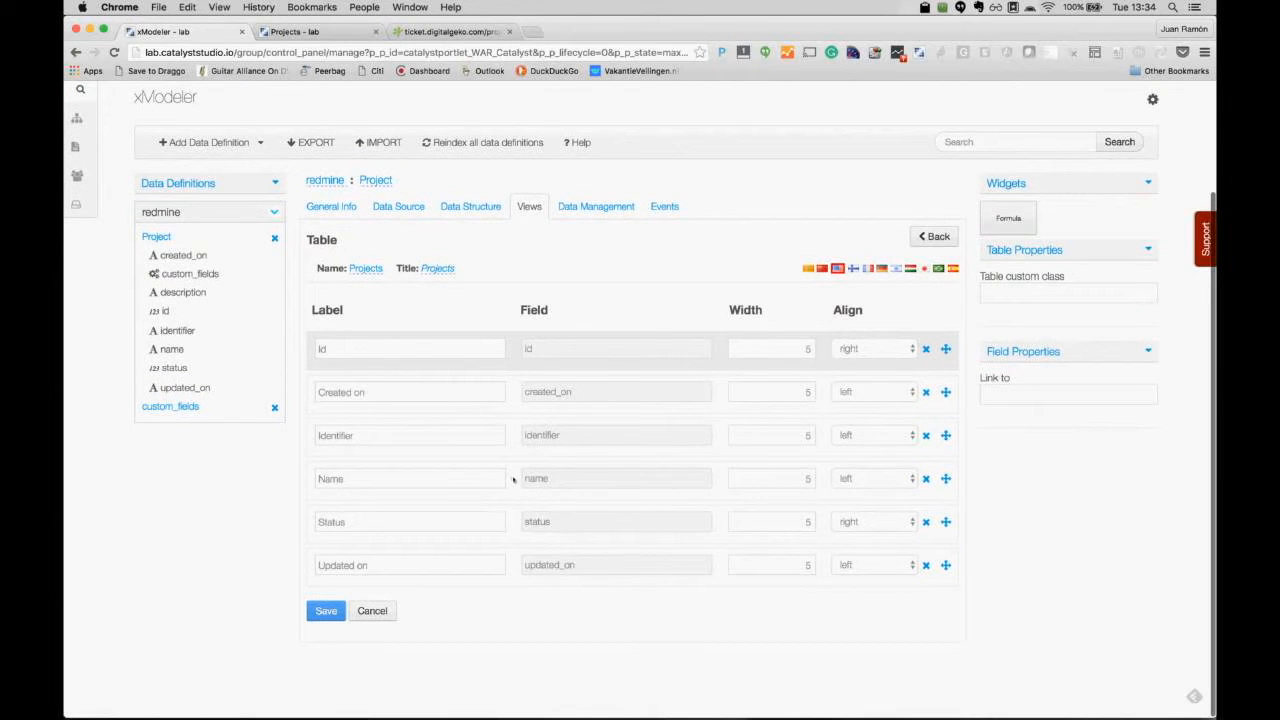
pyautogui.moveTo(513, 481); pyautogui.dragTo(511, 421)
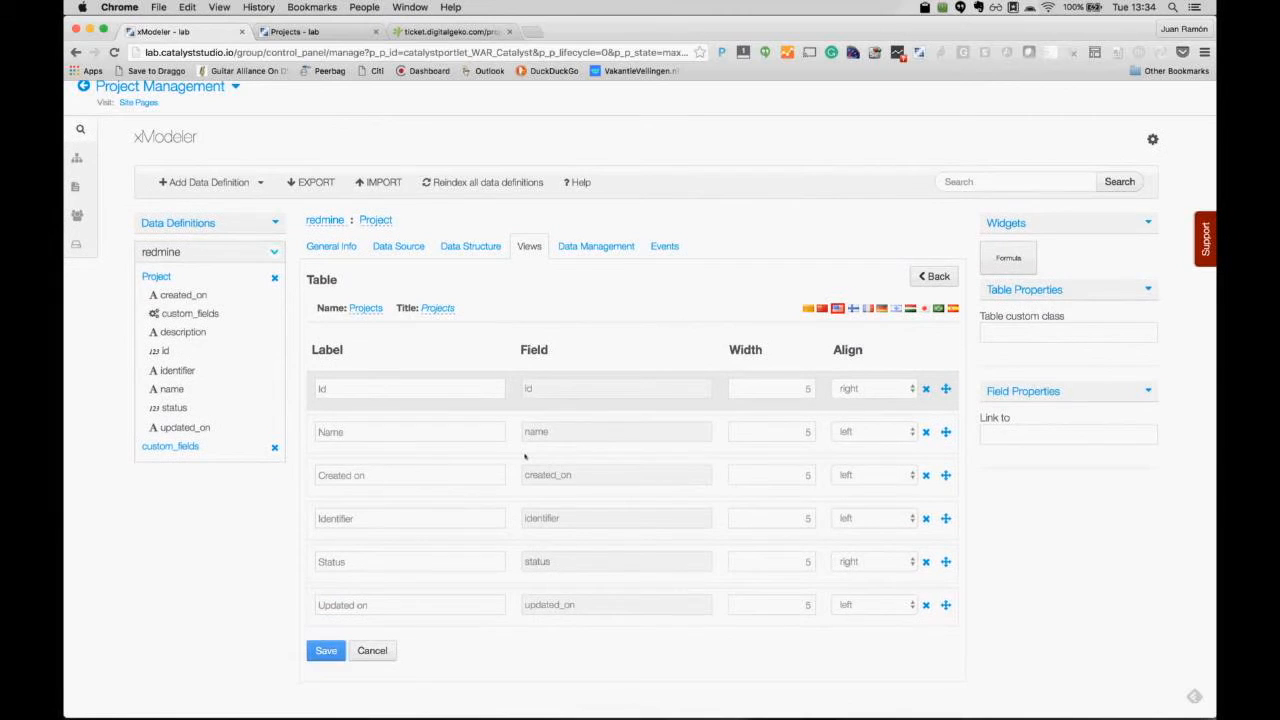
pyautogui.scroll(-1, 524, 457)
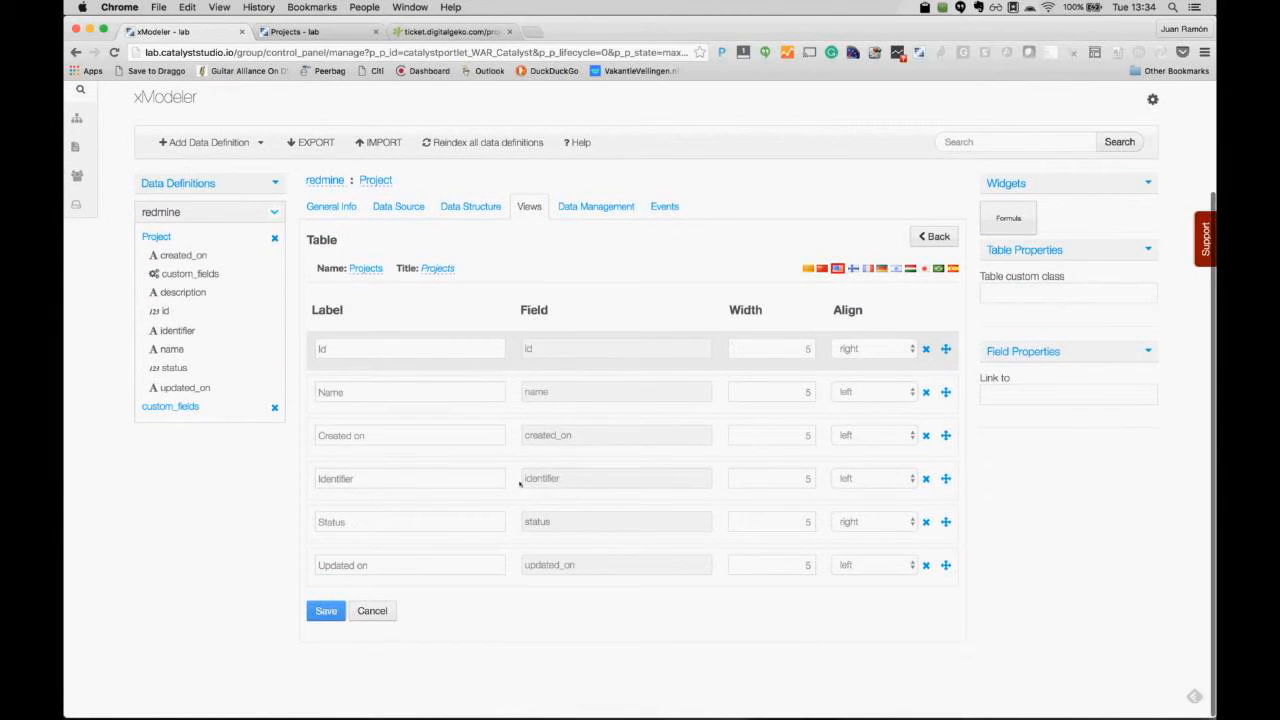
pyautogui.moveTo(513, 532); pyautogui.dragTo(511, 467)
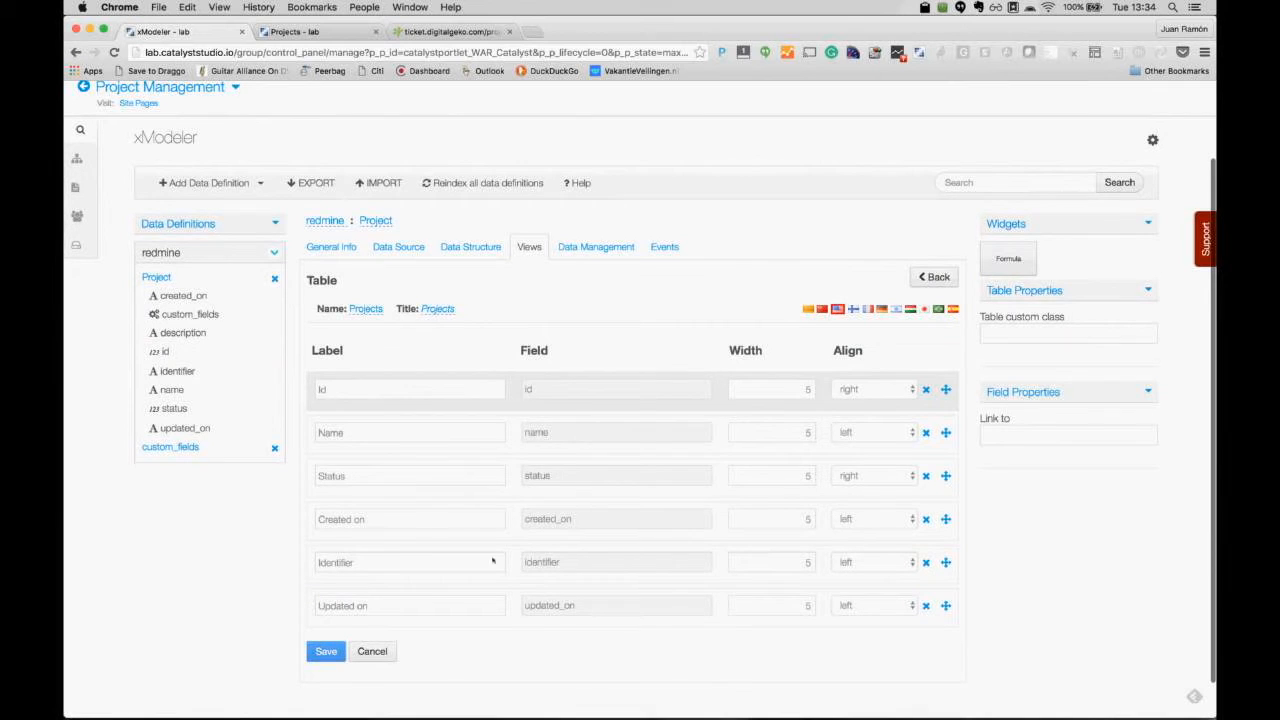
pyautogui.click(926, 562)
pyautogui.click(326, 611)
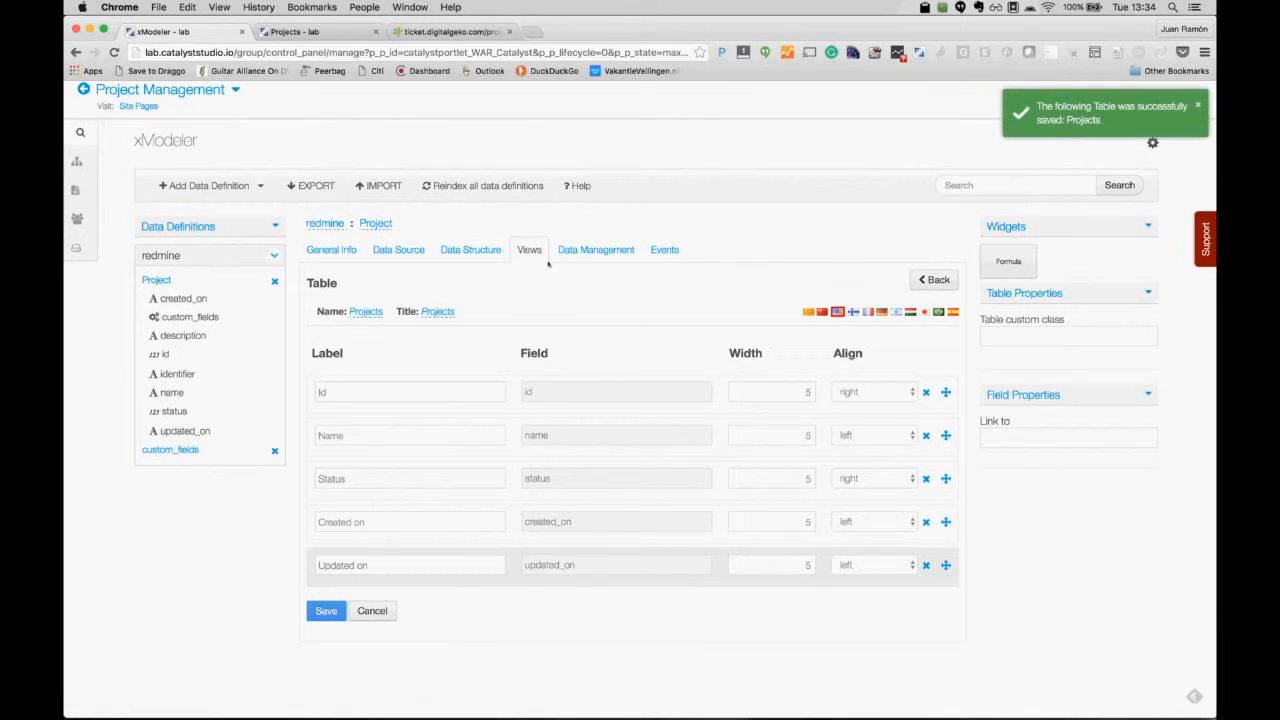
pyautogui.click(604, 251)
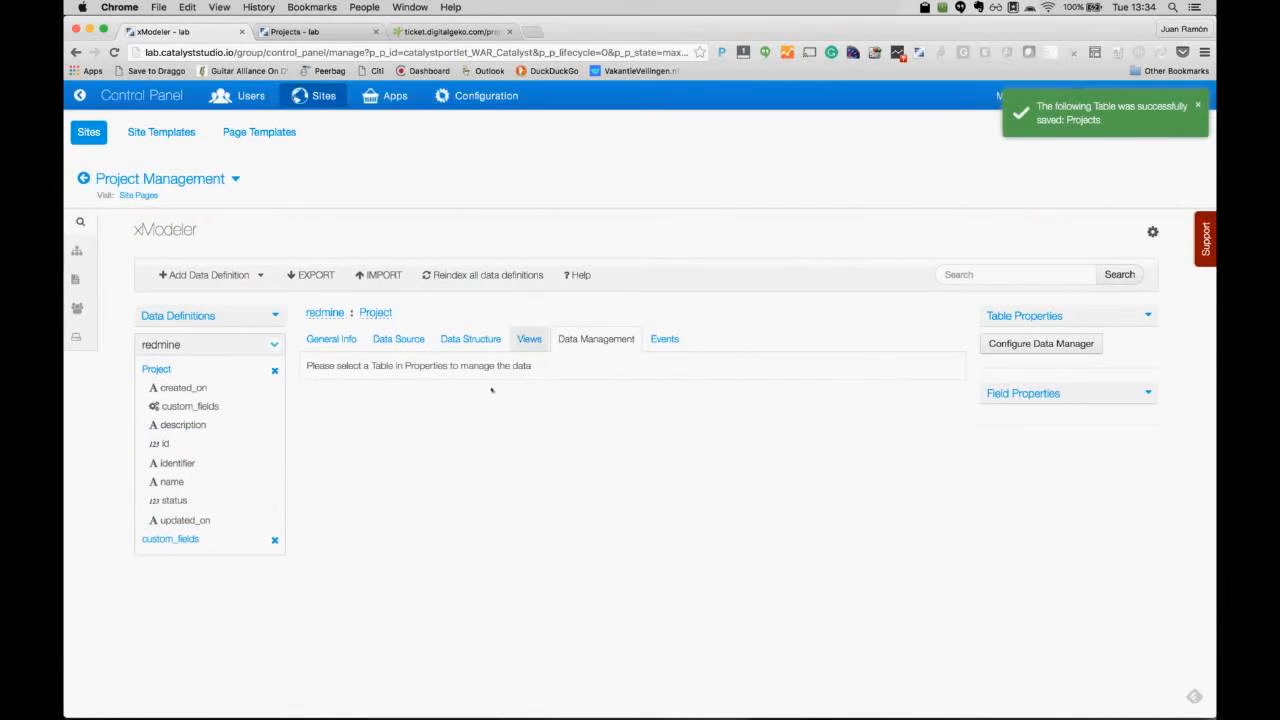
# Step: Configure the data manager to display the Projects table and save the preference
pyautogui.click(1057, 345)
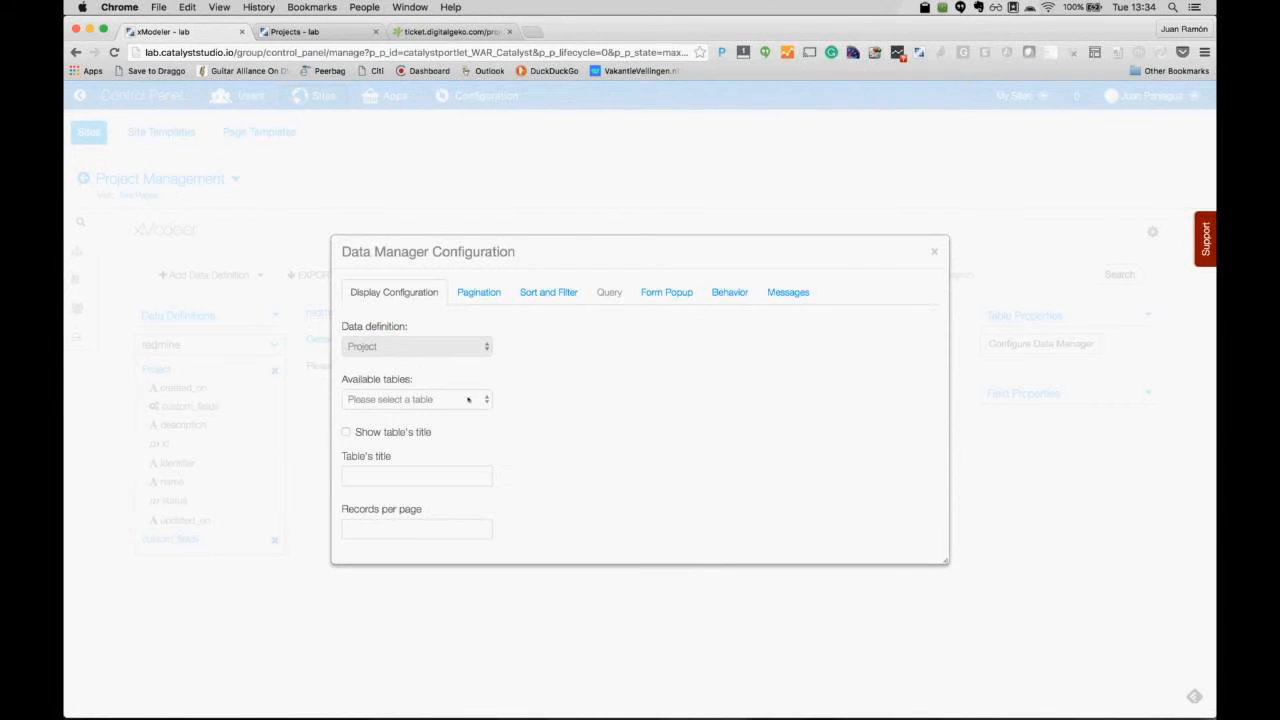
pyautogui.click(406, 399)
pyautogui.click(378, 411)
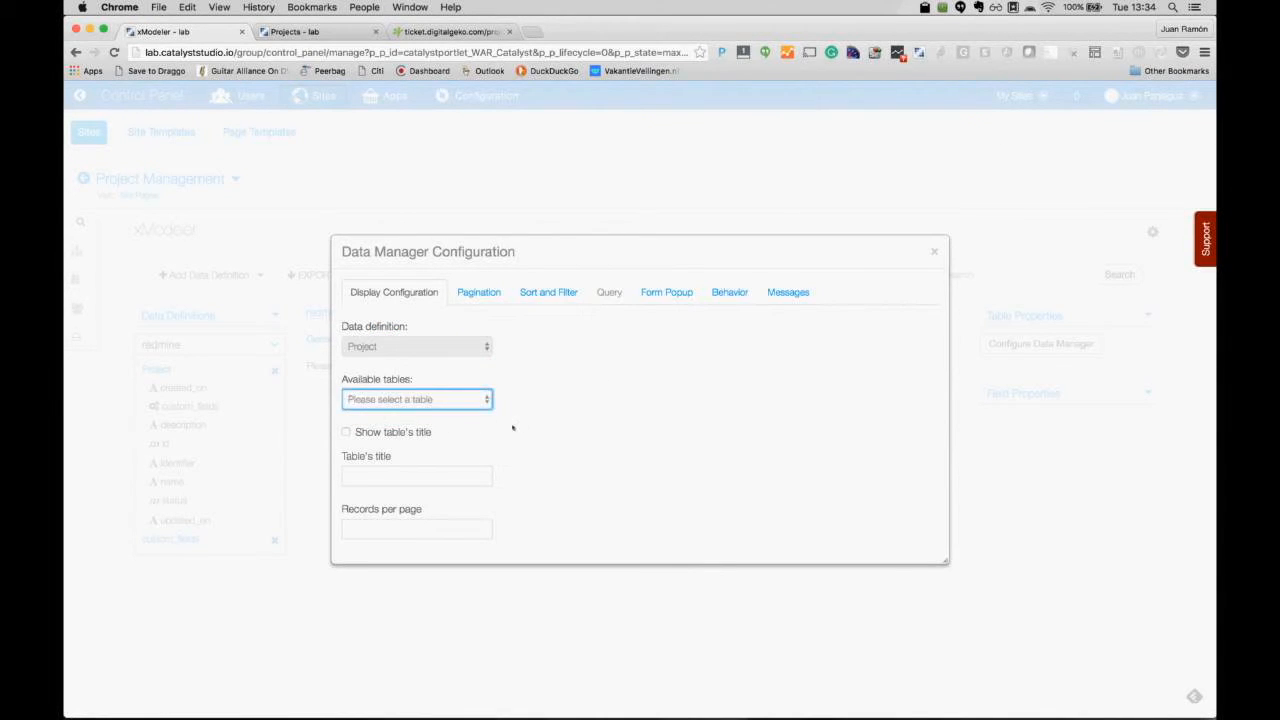
pyautogui.click(359, 530)
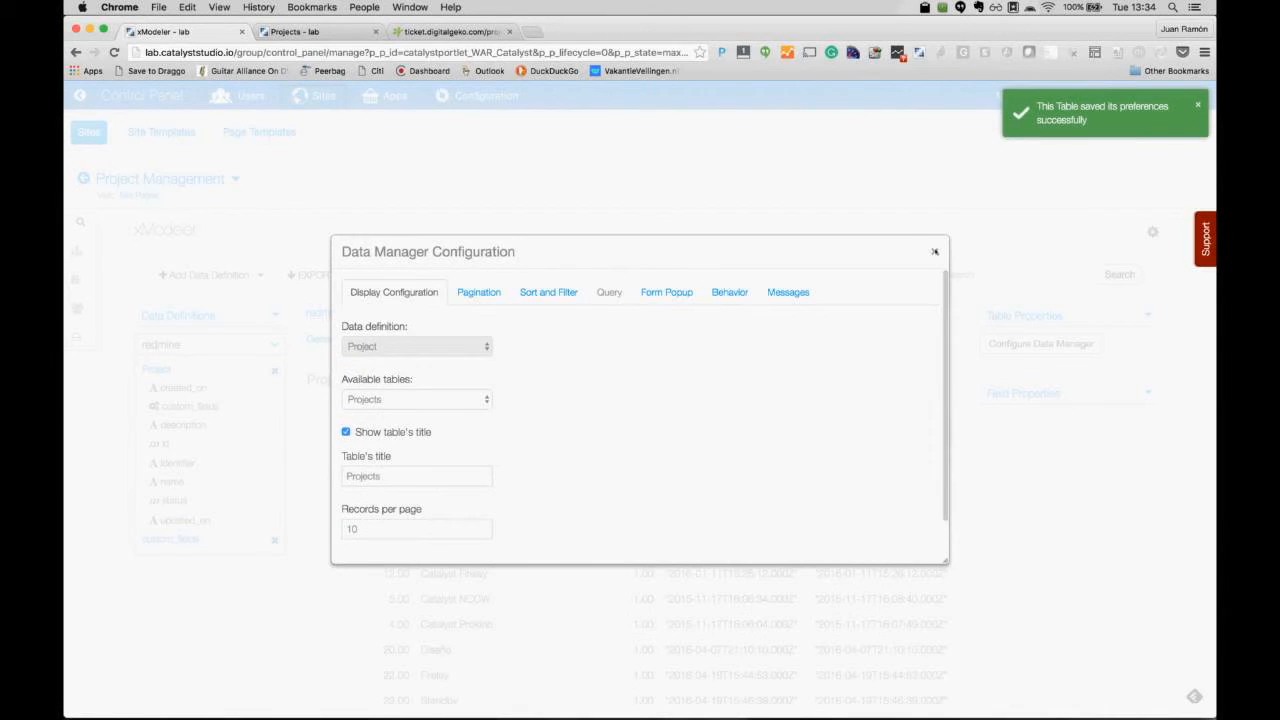
pyautogui.click(935, 252)
pyautogui.scroll(-1, 947, 543)
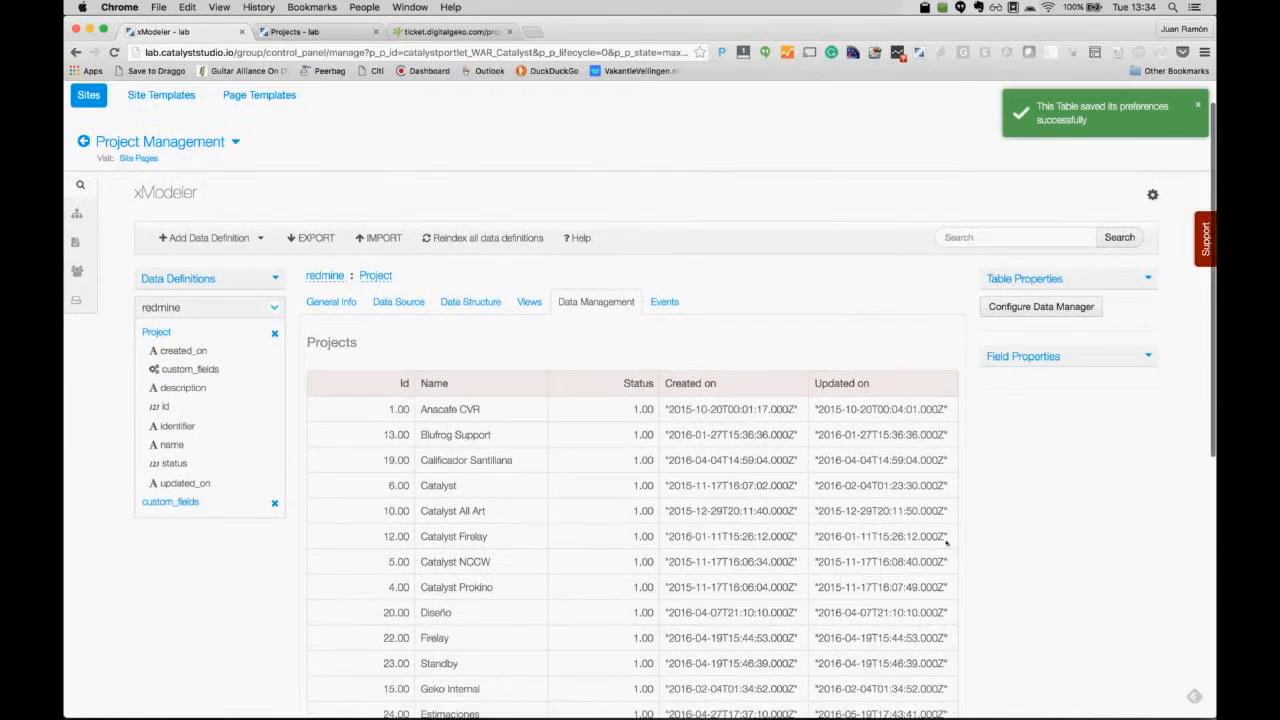
pyautogui.scroll(-1, 947, 543)
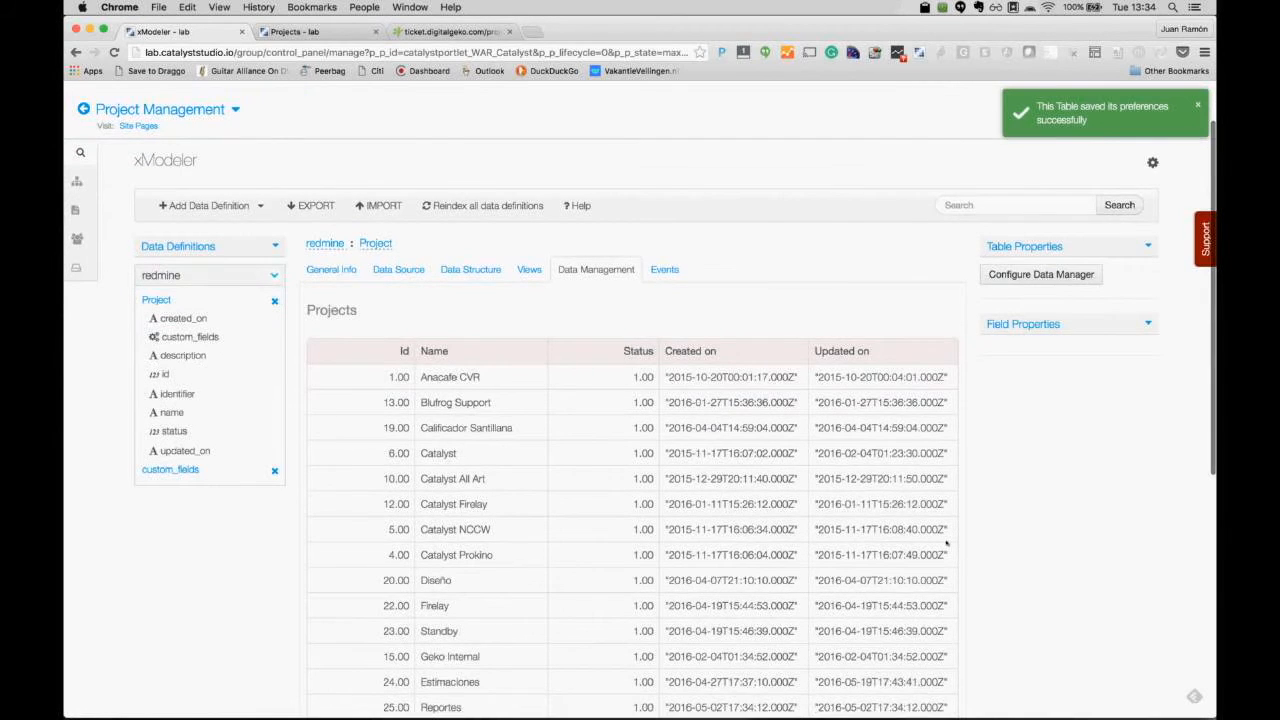
pyautogui.scroll(-10, 947, 543)
pyautogui.scroll(7, 751, 349)
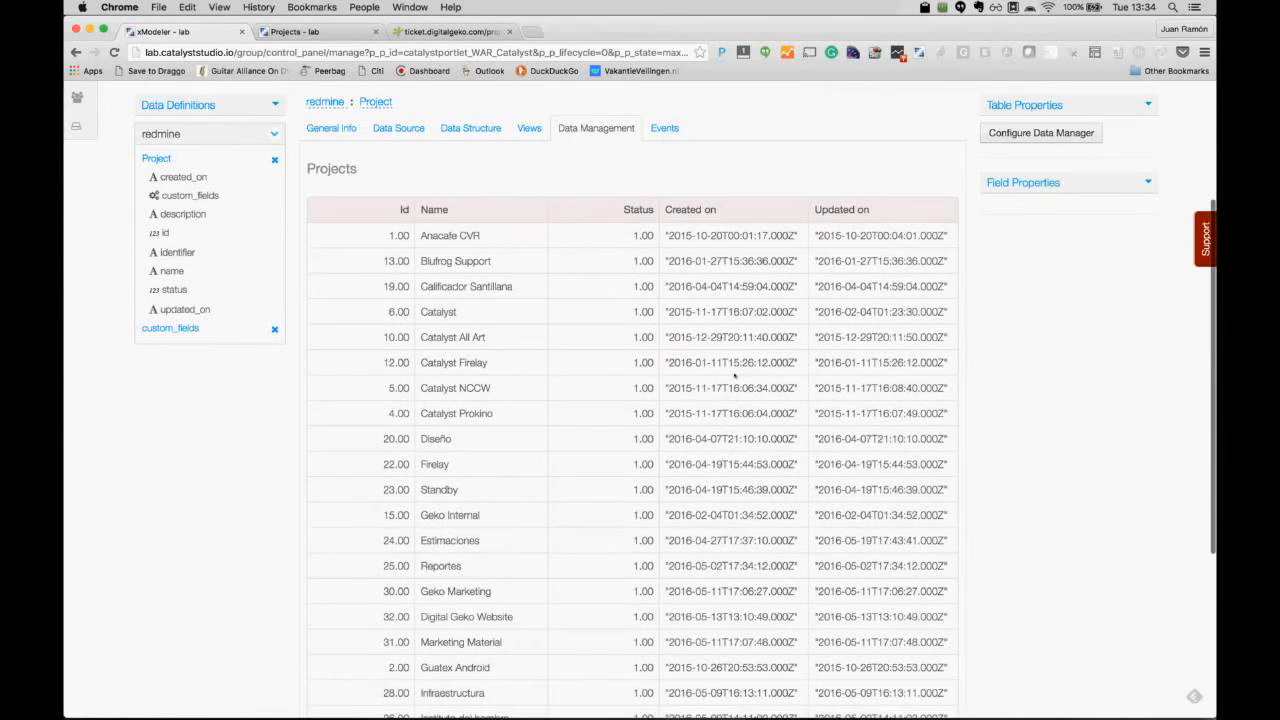
pyautogui.scroll(1, 735, 376)
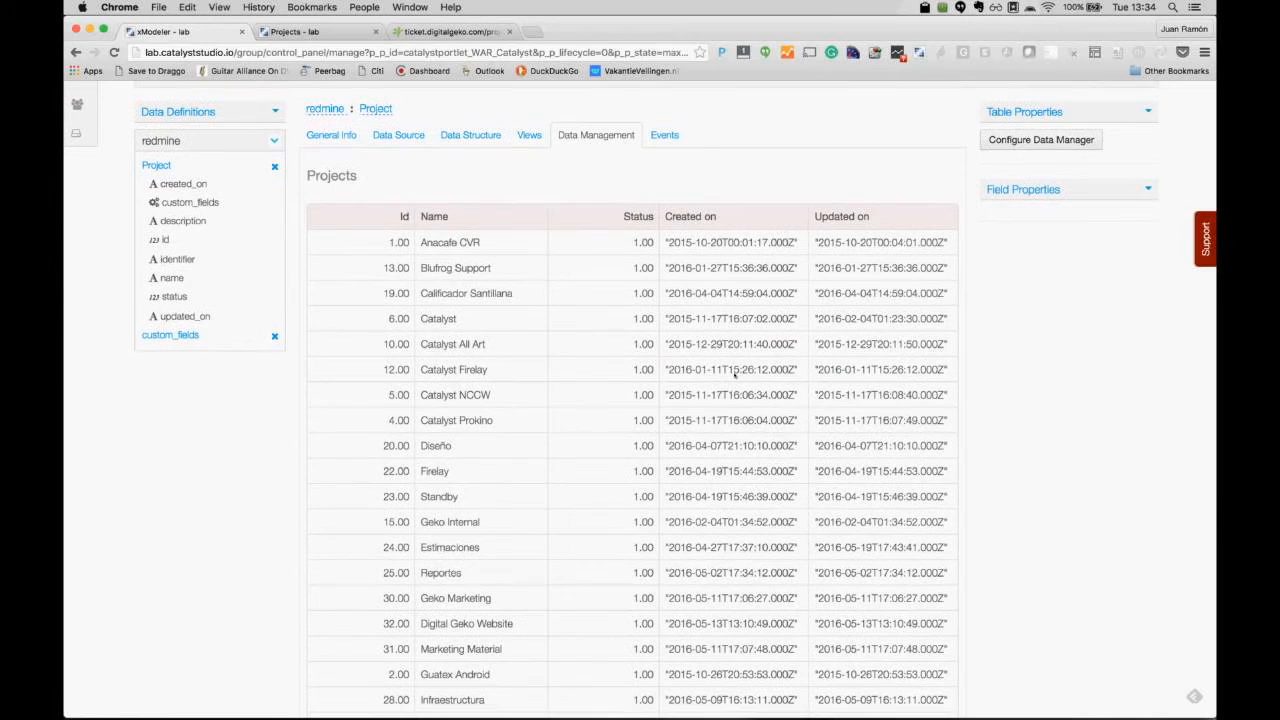